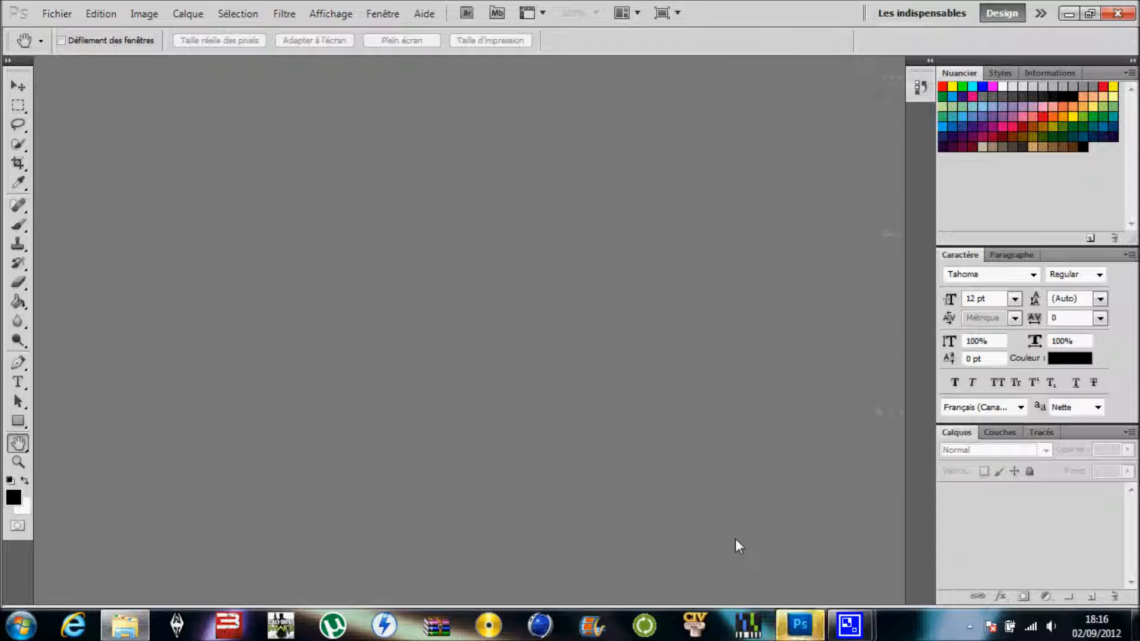
- Create a new 1366 x 768 pixel document in 8-bit RGB colour with a white background
{"action": "left_click", "coordinate": [794, 627]}
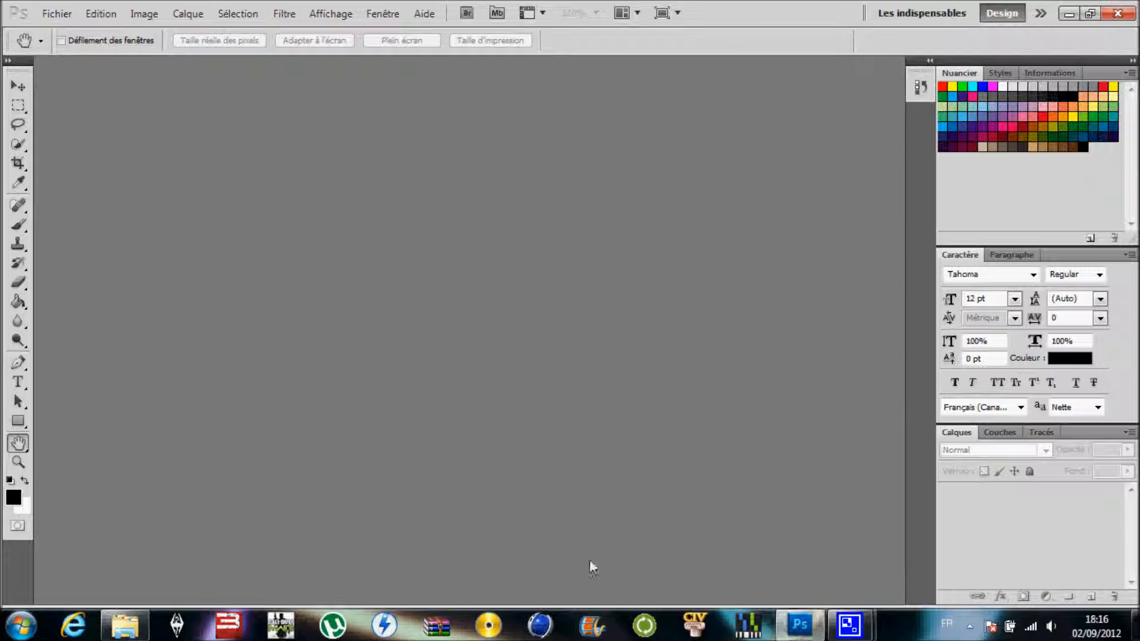
{"action": "left_click", "coordinate": [50, 15]}
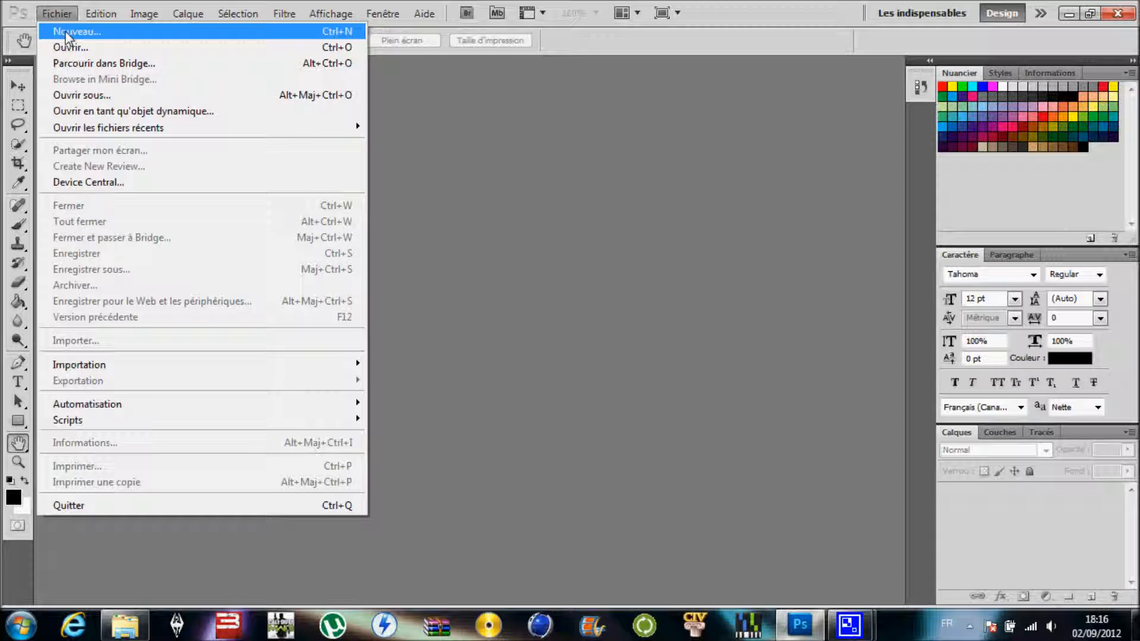
{"action": "left_click", "coordinate": [69, 33]}
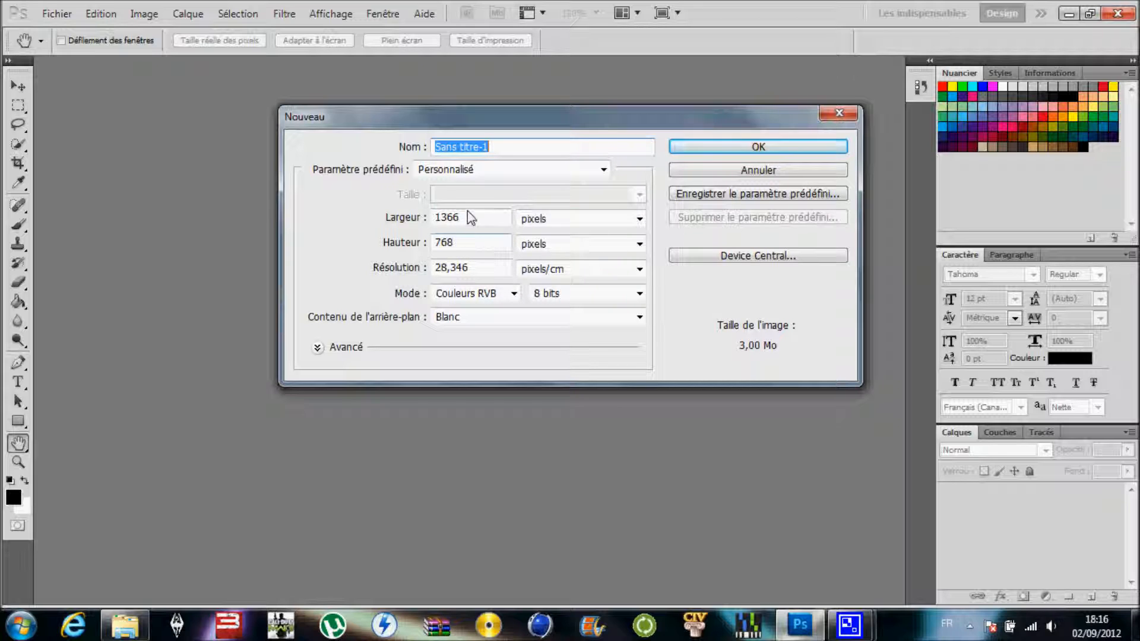
{"action": "left_click", "coordinate": [745, 151]}
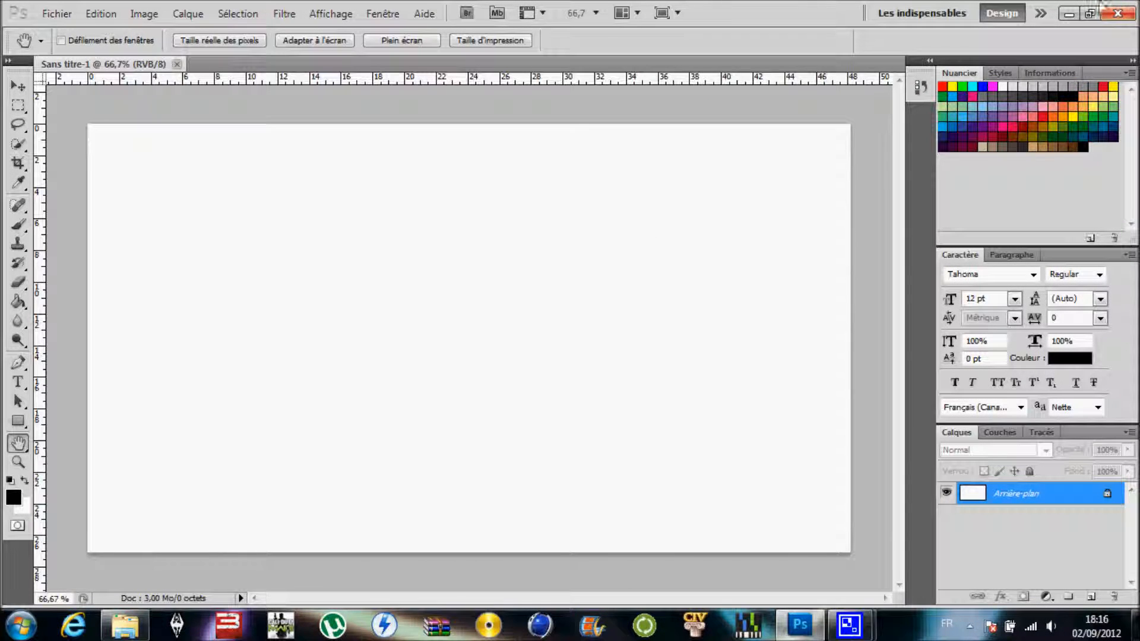
- Minimise the editor and check the monitor's screen resolution in the Windows display settings
{"action": "left_click", "coordinate": [1069, 13]}
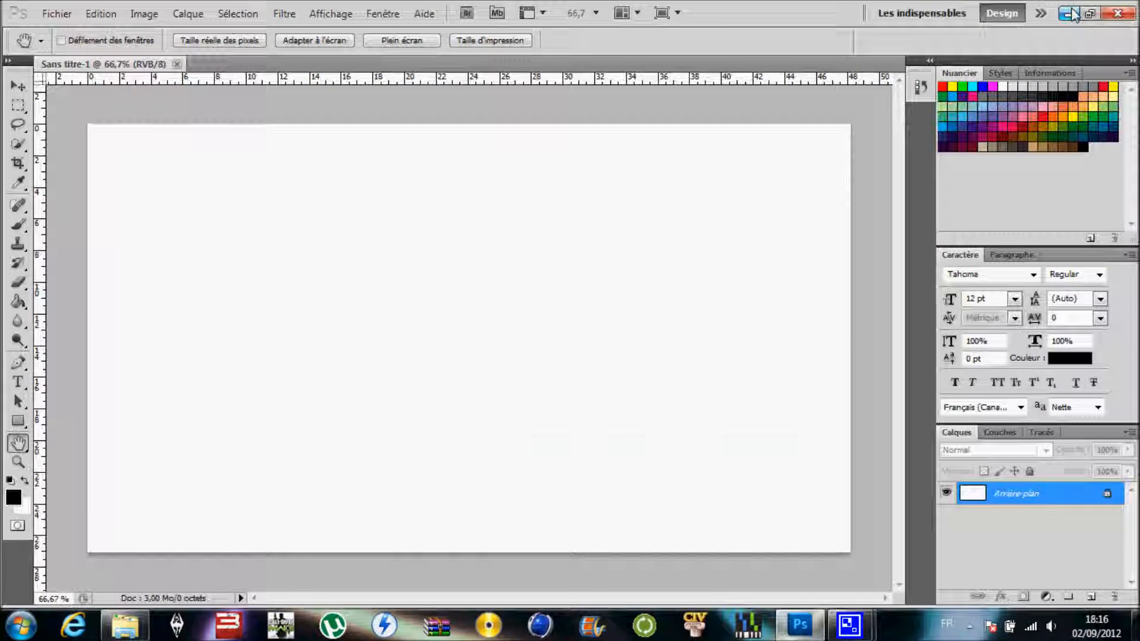
{"action": "left_click", "coordinate": [855, 107]}
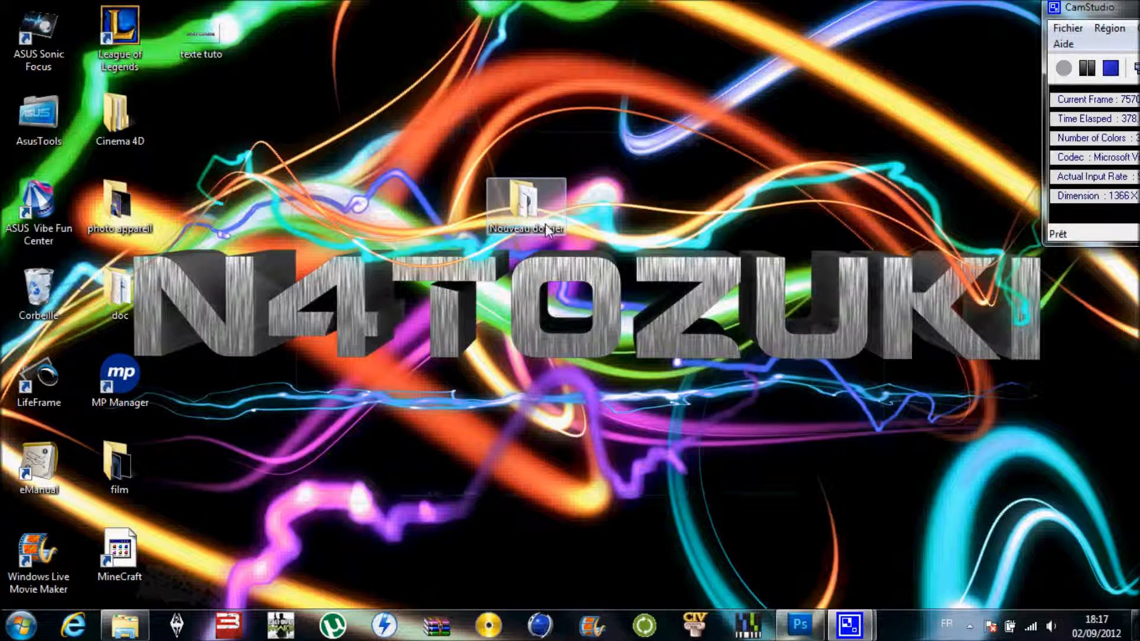
{"action": "right_click", "coordinate": [600, 363]}
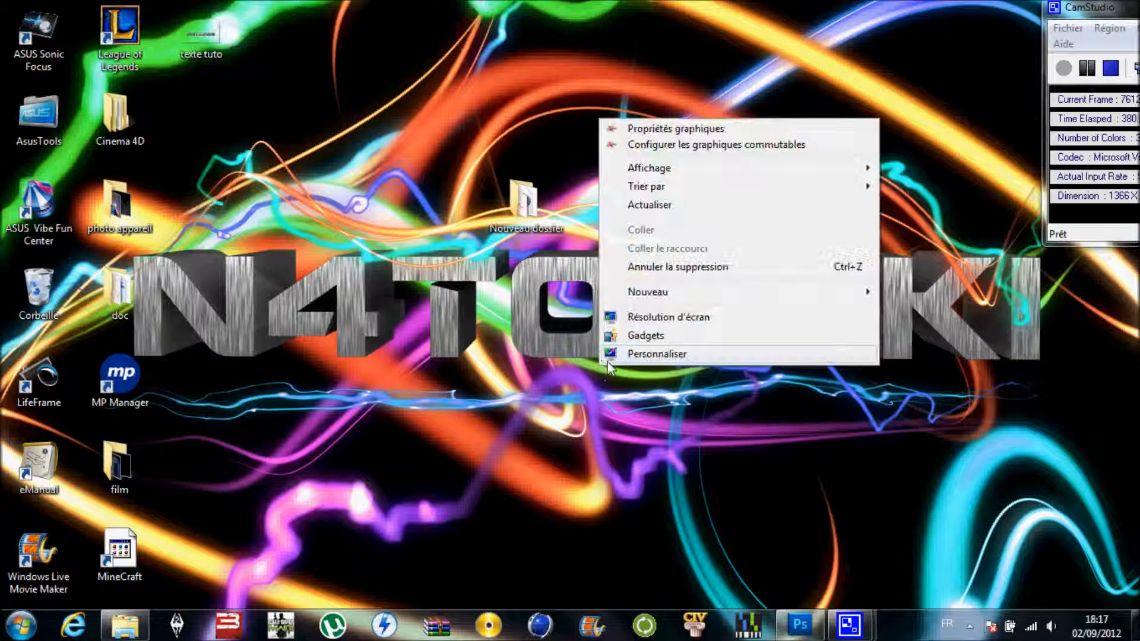
{"action": "left_click", "coordinate": [632, 318]}
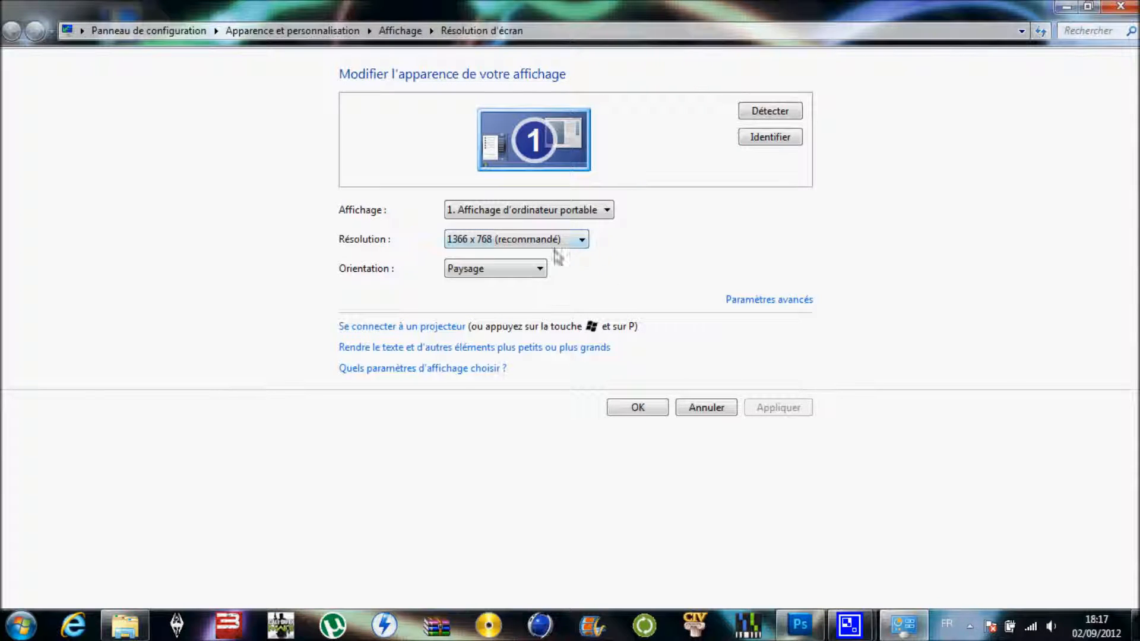
{"action": "left_click", "coordinate": [475, 248]}
{"action": "left_click", "coordinate": [484, 247]}
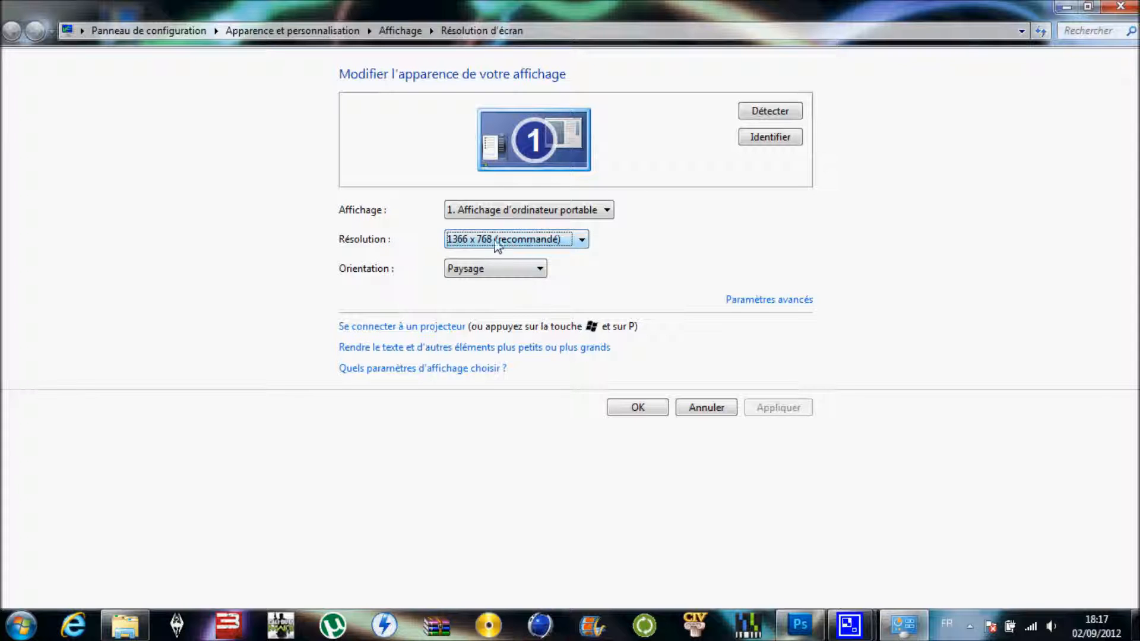
{"action": "left_click", "coordinate": [635, 407]}
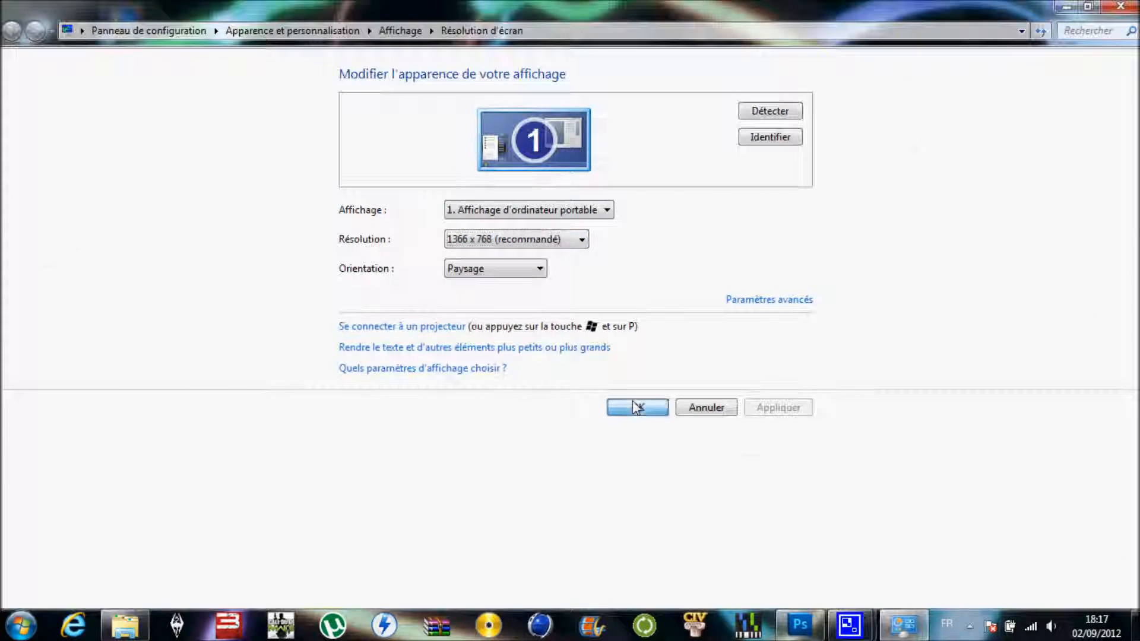
- Switch back to Photoshop and fill the white background layer with black using the Paint Bucket
{"action": "left_click", "coordinate": [799, 624]}
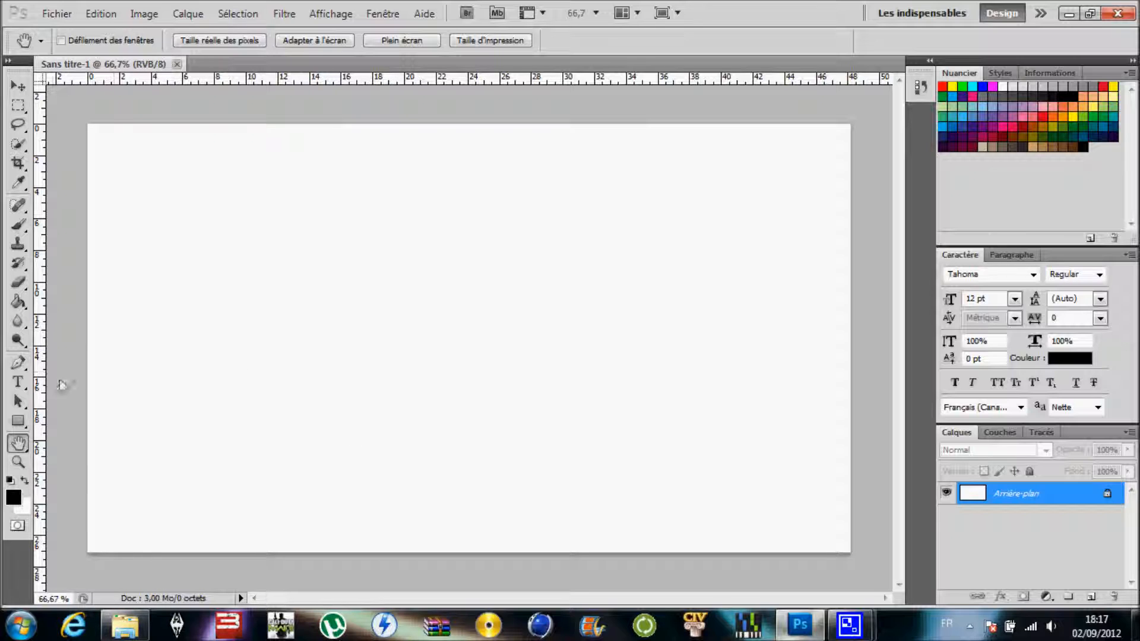
{"action": "left_click", "coordinate": [18, 302]}
{"action": "left_click", "coordinate": [12, 497]}
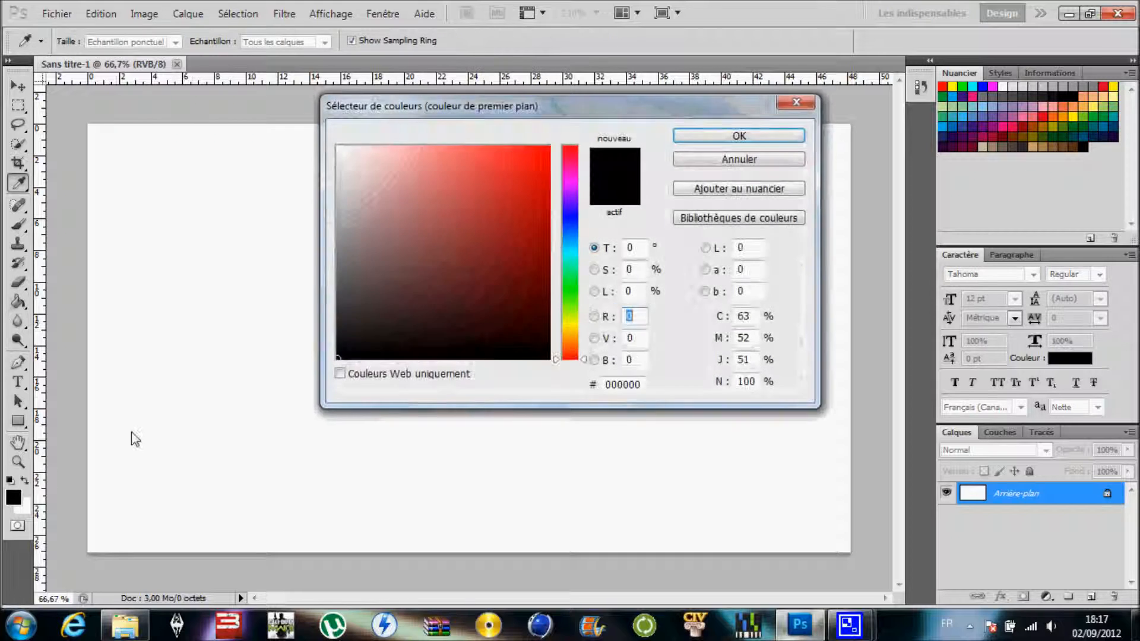
{"action": "left_click", "coordinate": [772, 140]}
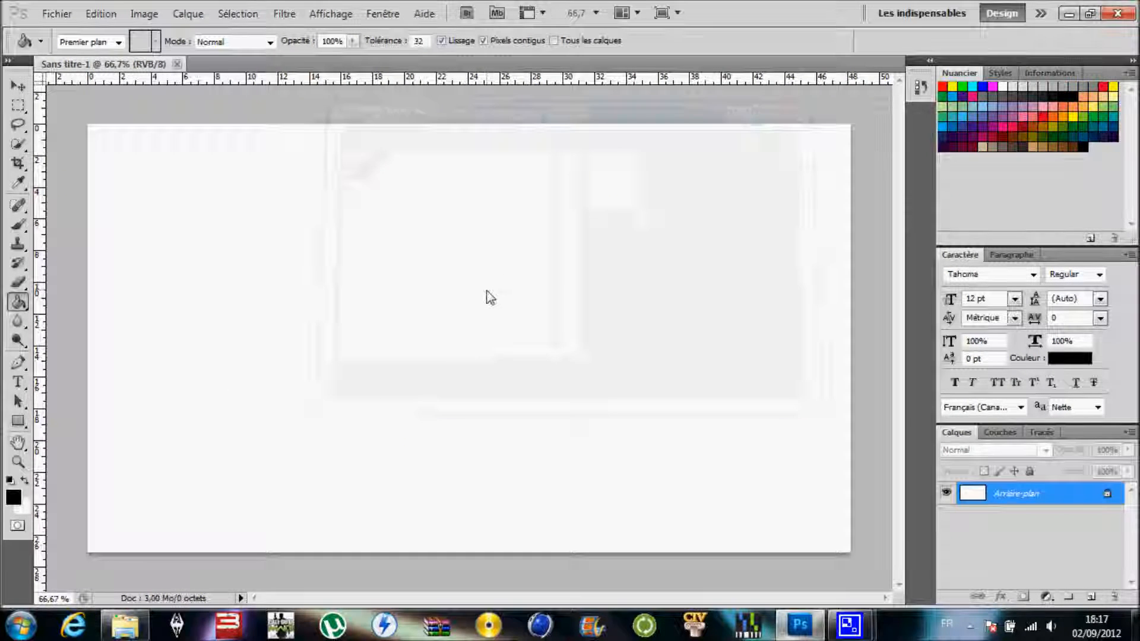
{"action": "left_click", "coordinate": [486, 291]}
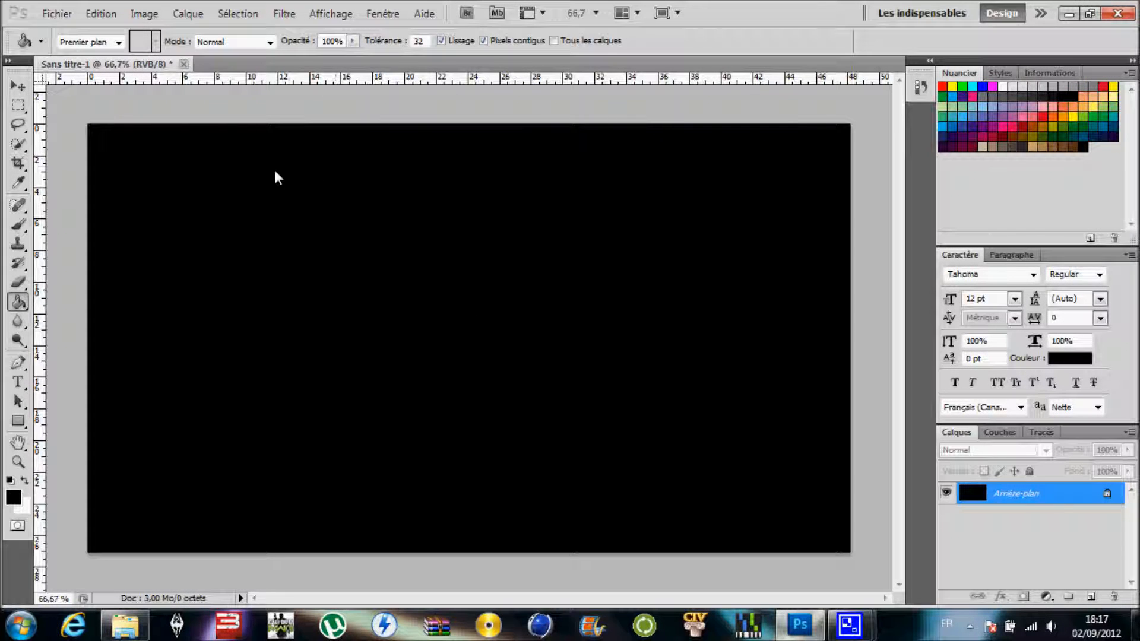
- Place the image "texte tuto" from the desktop and move it up to about X 682.5 px, Y 310 px
{"action": "left_click", "coordinate": [56, 13]}
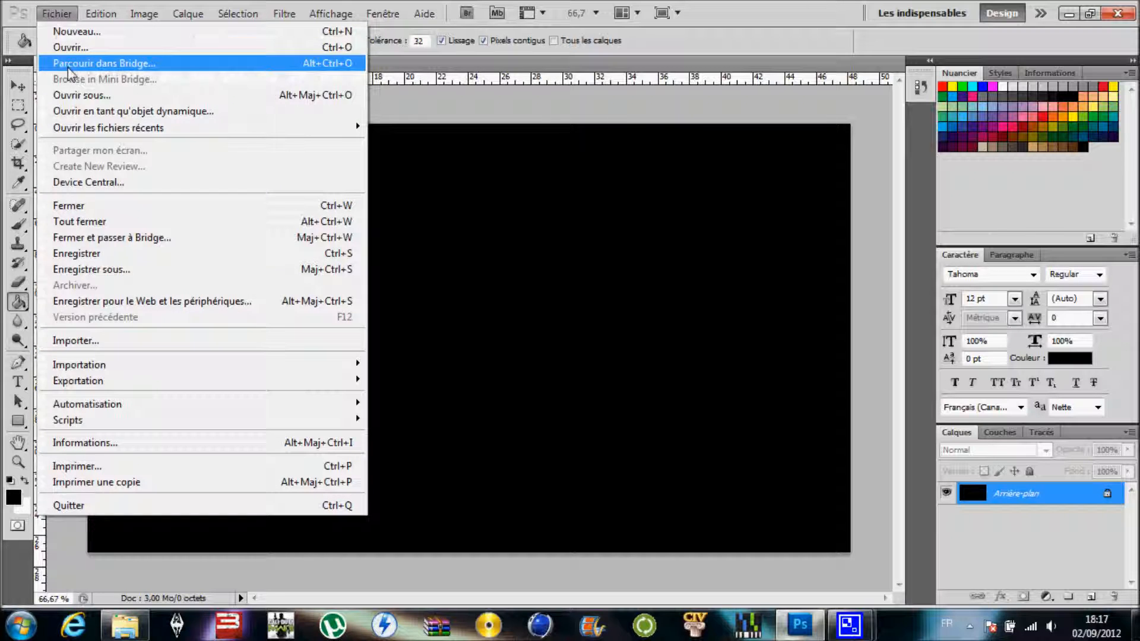
{"action": "left_click", "coordinate": [77, 341]}
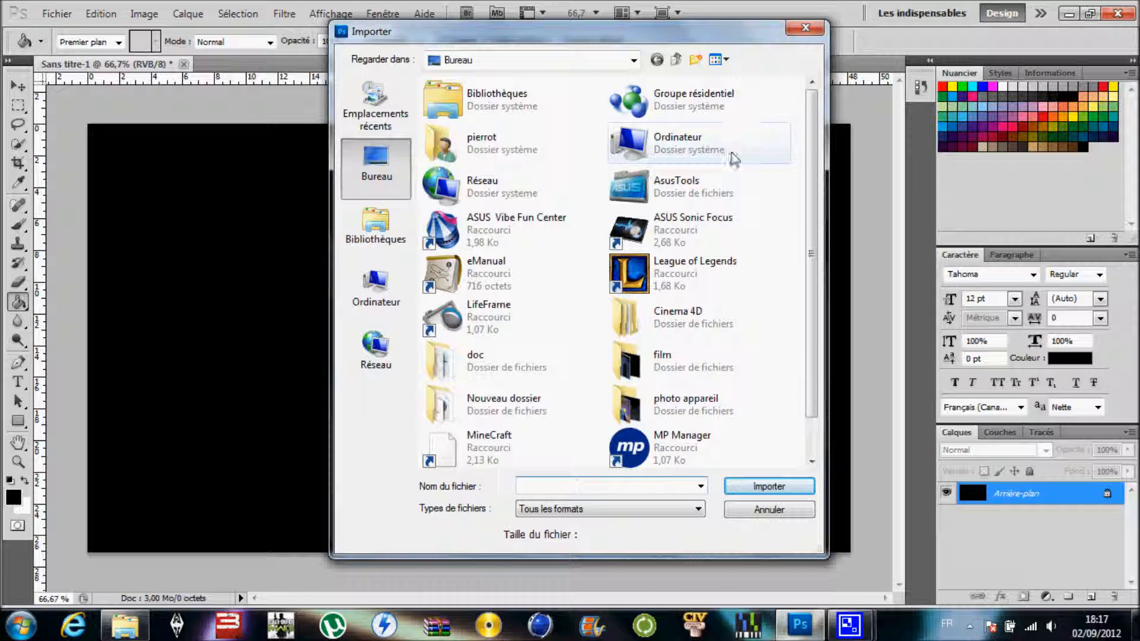
{"action": "scroll", "coordinate": [803, 249], "scroll_direction": "down", "scroll_amount": 1}
{"action": "left_click", "coordinate": [570, 462]}
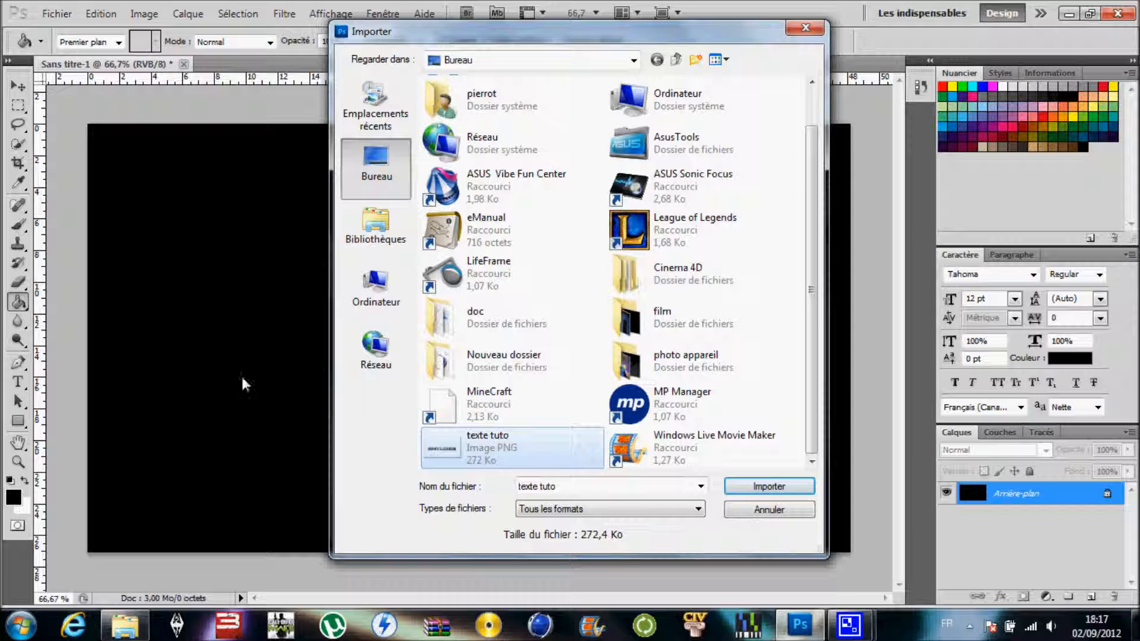
{"action": "left_click", "coordinate": [768, 488]}
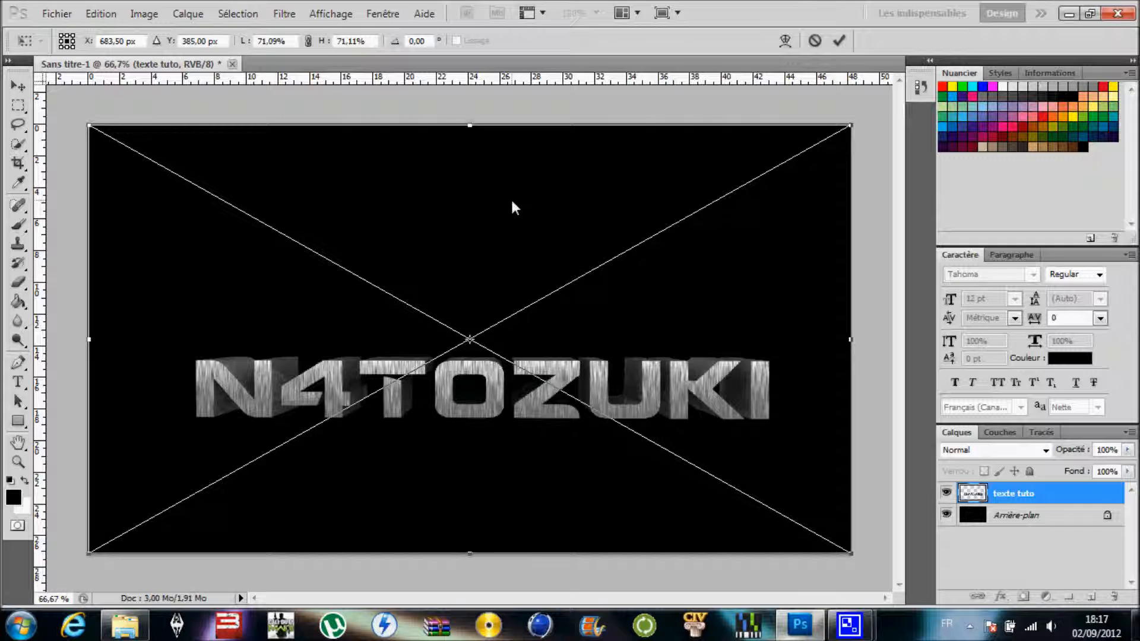
{"action": "left_click_drag", "start_coordinate": [512, 202], "coordinate": [511, 159]}
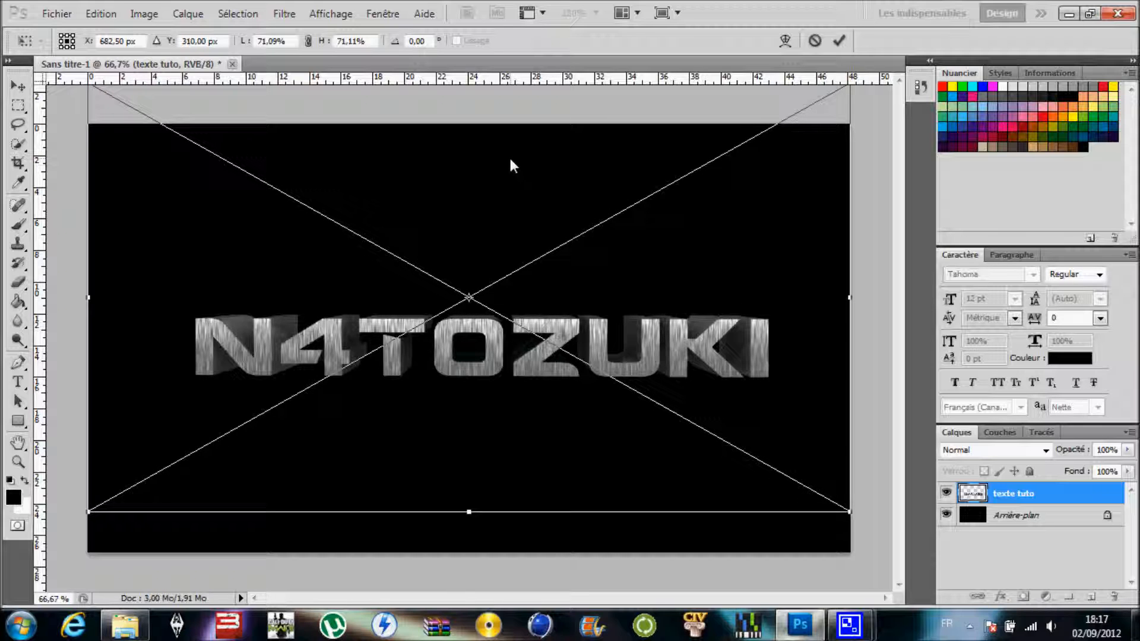
{"action": "left_click", "coordinate": [17, 443]}
{"action": "left_click", "coordinate": [476, 244]}
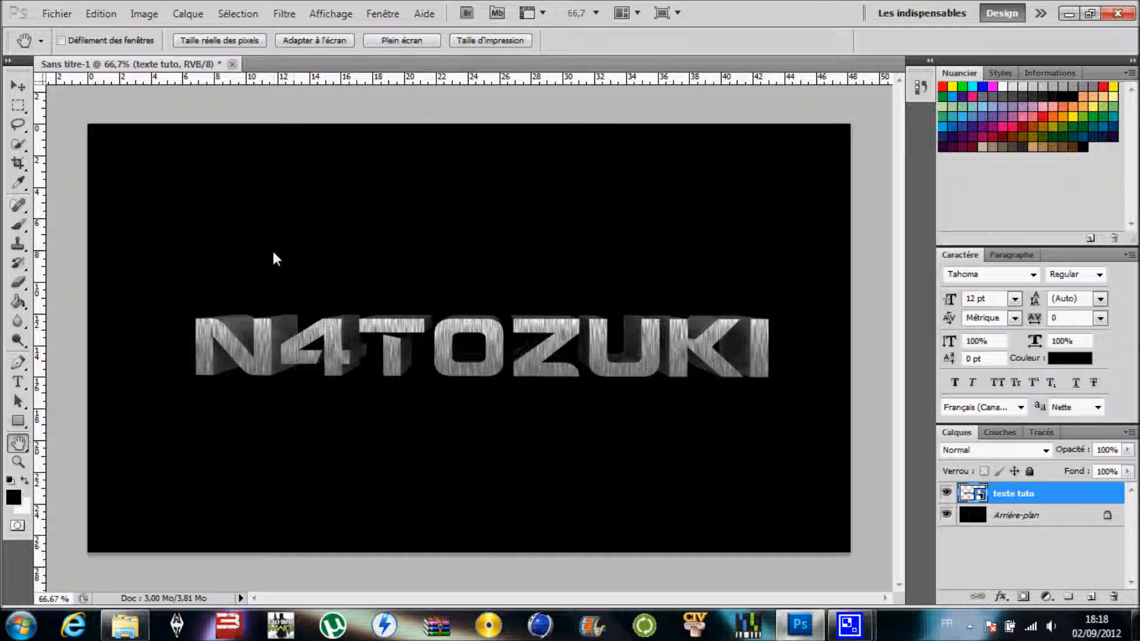
- Place Light Stroke1 above the lettering, scaled to about 55% wide and 57% high, and move its layer beneath "texte tuto"
{"action": "left_click", "coordinate": [126, 626]}
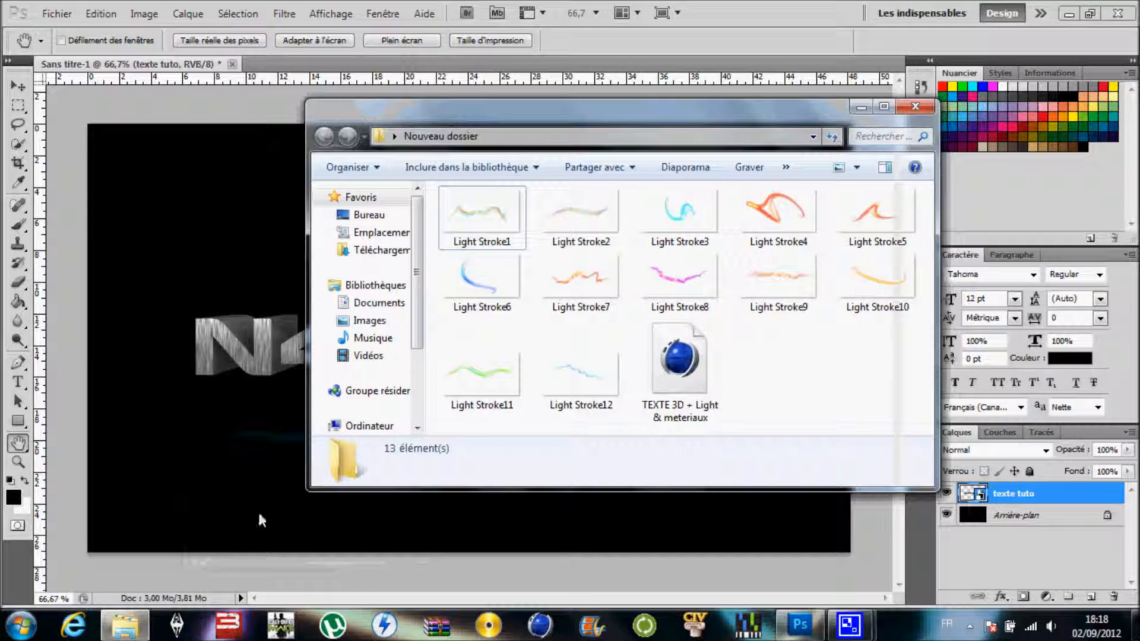
{"action": "mouse_move", "coordinate": [494, 210]}
{"action": "left_mouse_down"}
{"action": "mouse_move", "coordinate": [359, 202]}
{"action": "mouse_move", "coordinate": [211, 274]}
{"action": "mouse_move", "coordinate": [261, 318]}
{"action": "left_mouse_up"}
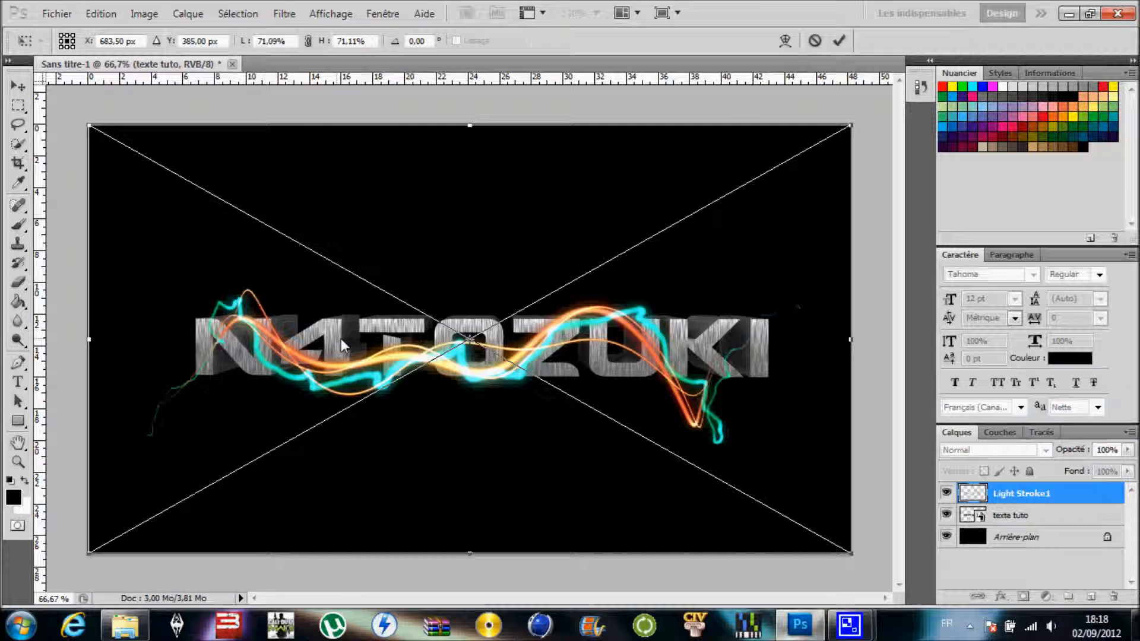
{"action": "left_click_drag", "start_coordinate": [535, 240], "coordinate": [509, 260]}
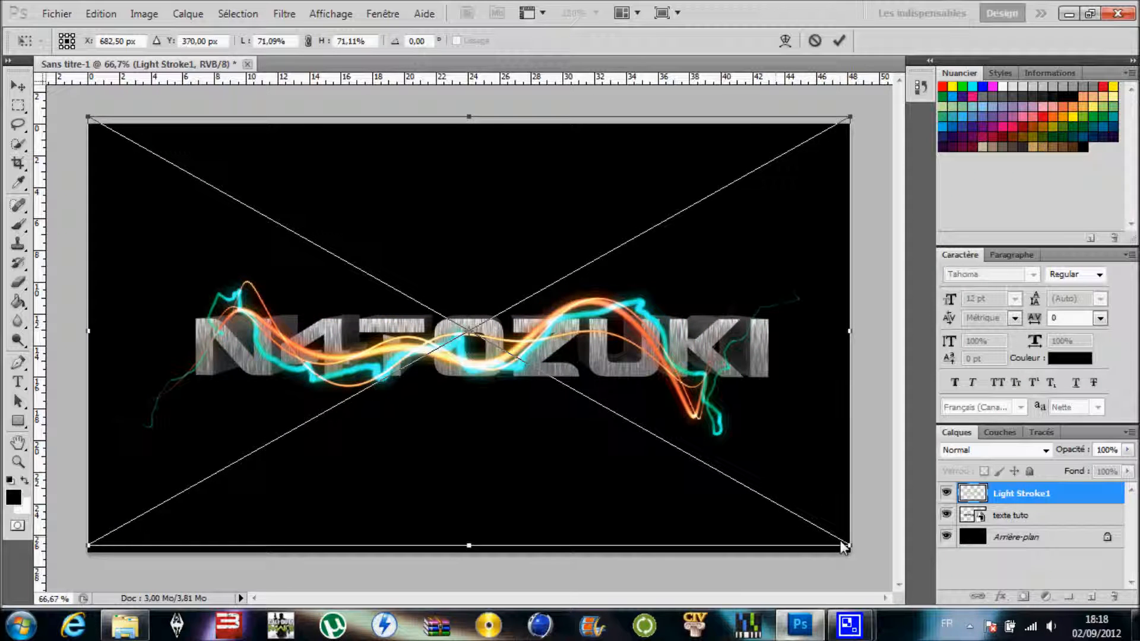
{"action": "left_click_drag", "start_coordinate": [851, 546], "coordinate": [681, 463]}
{"action": "left_click_drag", "start_coordinate": [618, 446], "coordinate": [705, 429]}
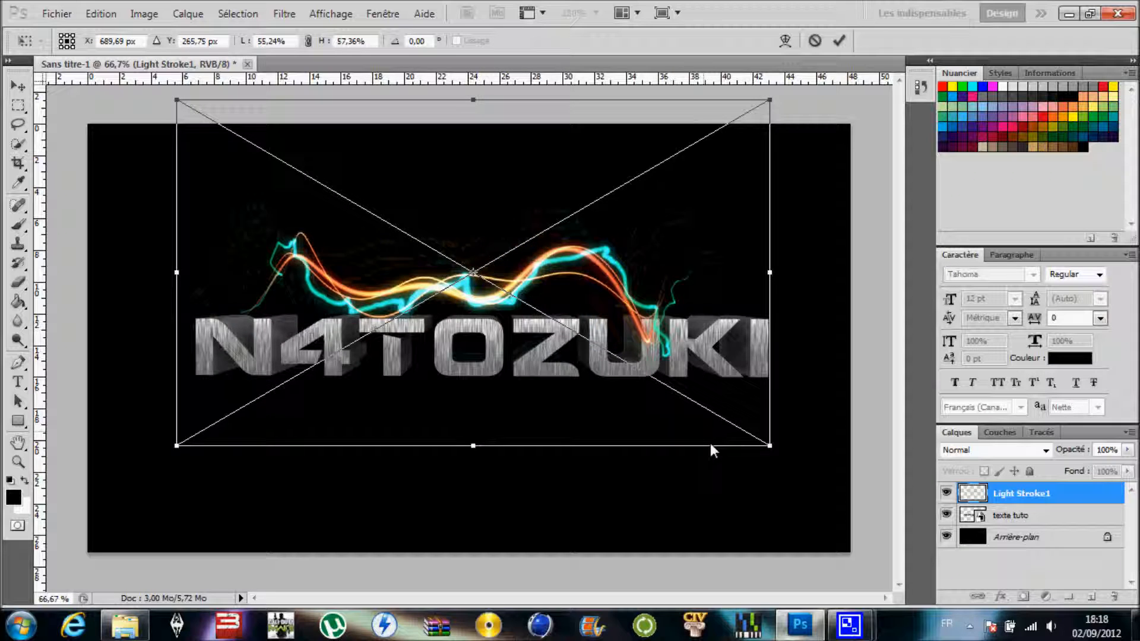
{"action": "left_click", "coordinate": [19, 443]}
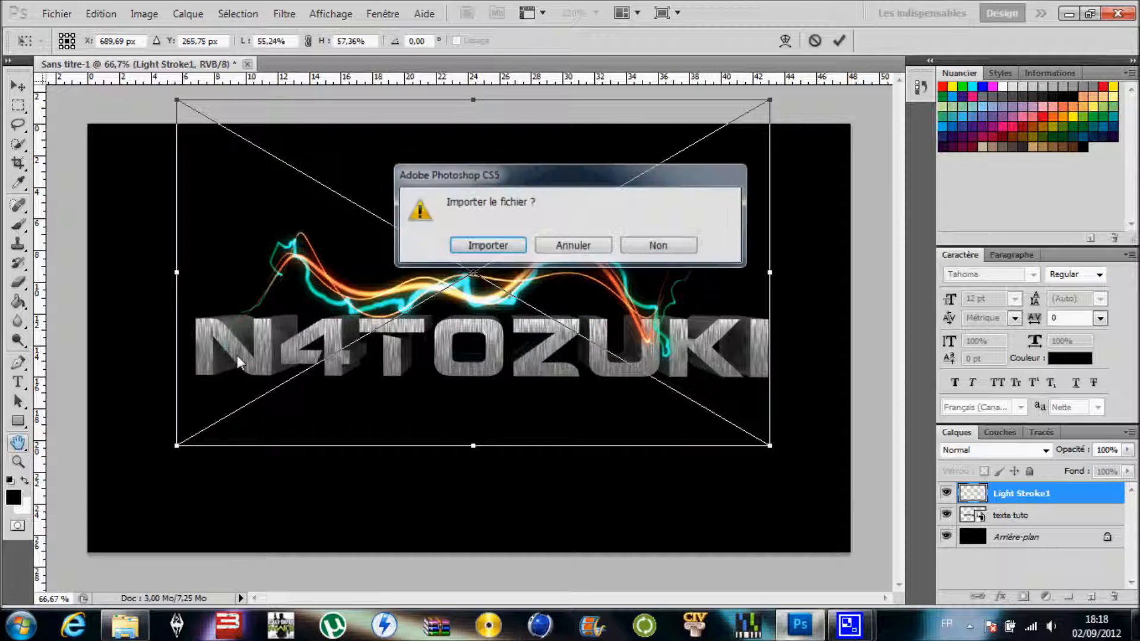
{"action": "left_click", "coordinate": [480, 248]}
{"action": "left_click_drag", "start_coordinate": [1014, 506], "coordinate": [1018, 526]}
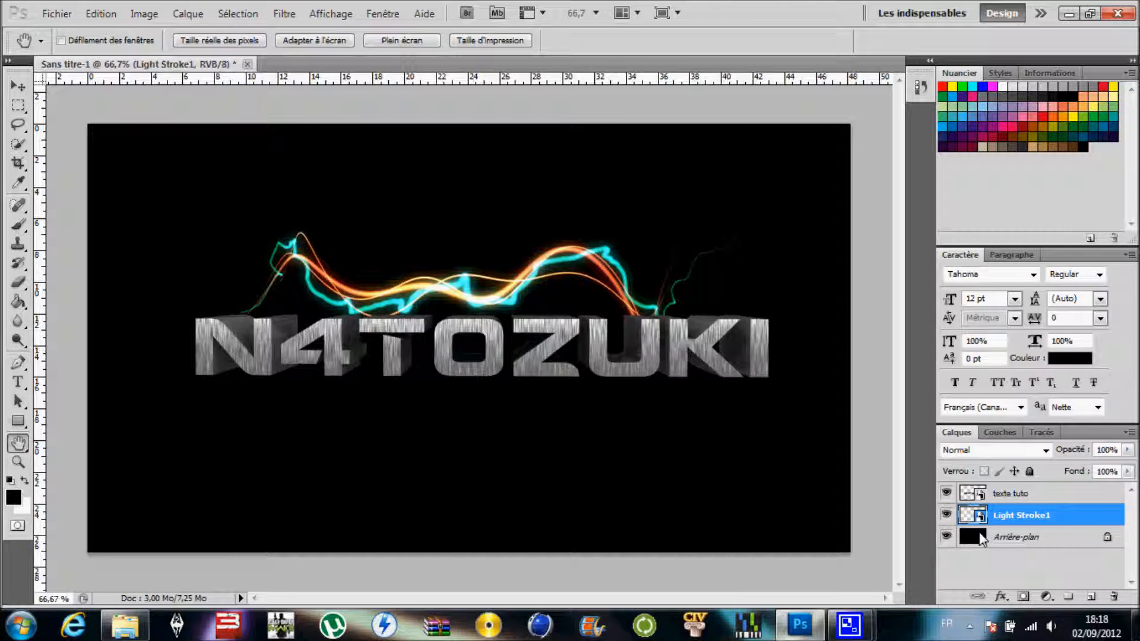
- Place Light Stroke2 from the Nouveau dossier folder along the lower edge of the lettering, at about X 706.5 px, Y 438 px
{"action": "left_click", "coordinate": [125, 625]}
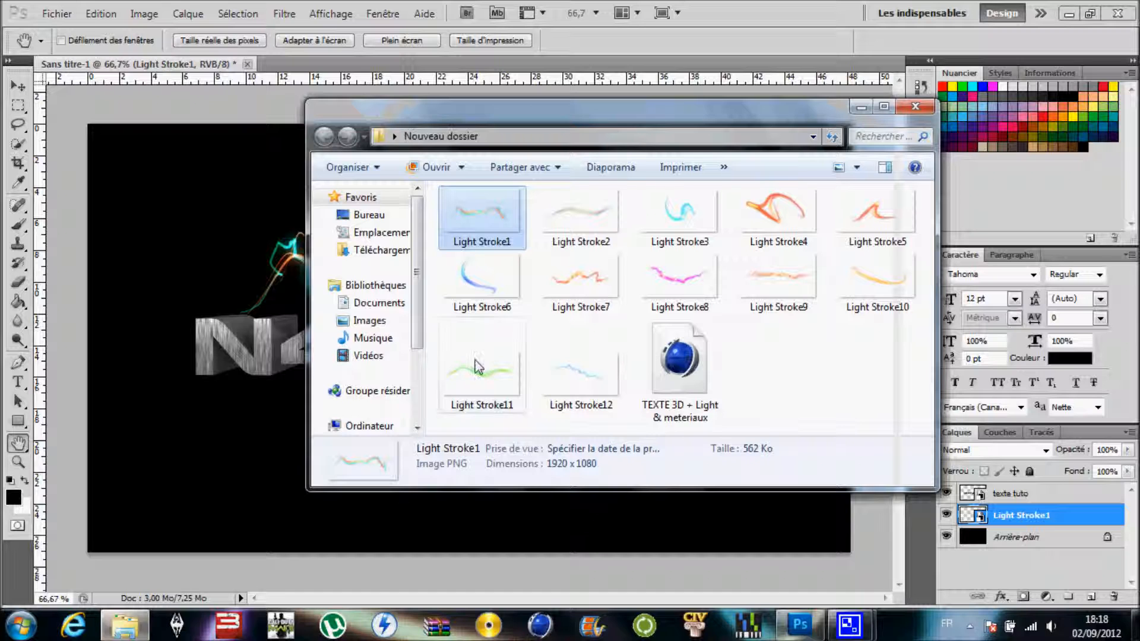
{"action": "left_click_drag", "start_coordinate": [594, 244], "coordinate": [287, 286]}
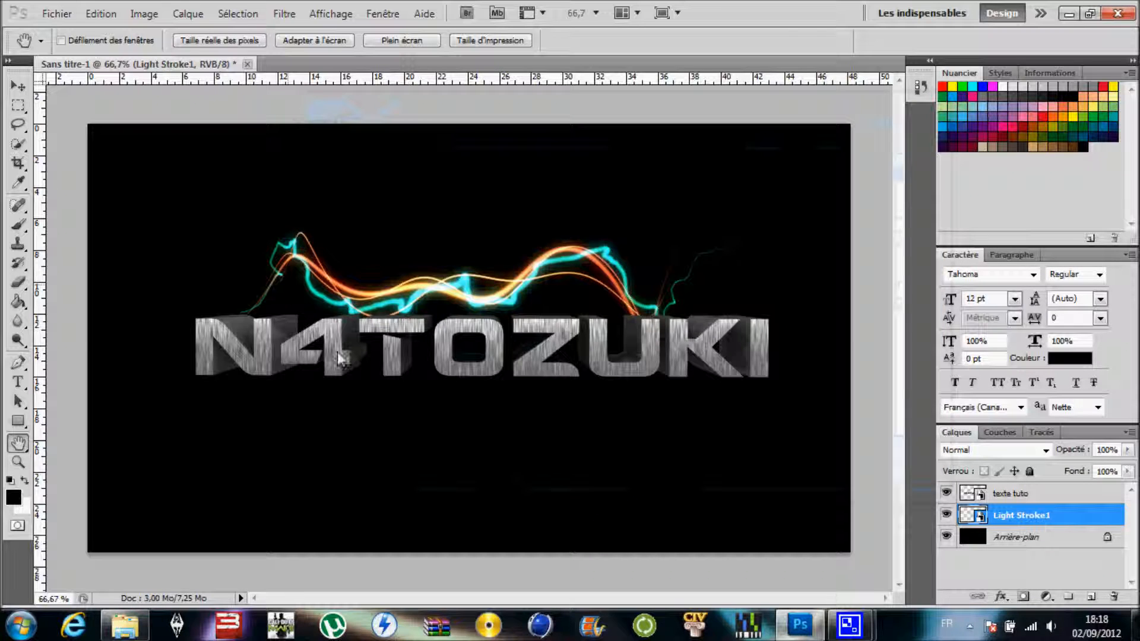
{"action": "left_click_drag", "start_coordinate": [438, 393], "coordinate": [454, 403]}
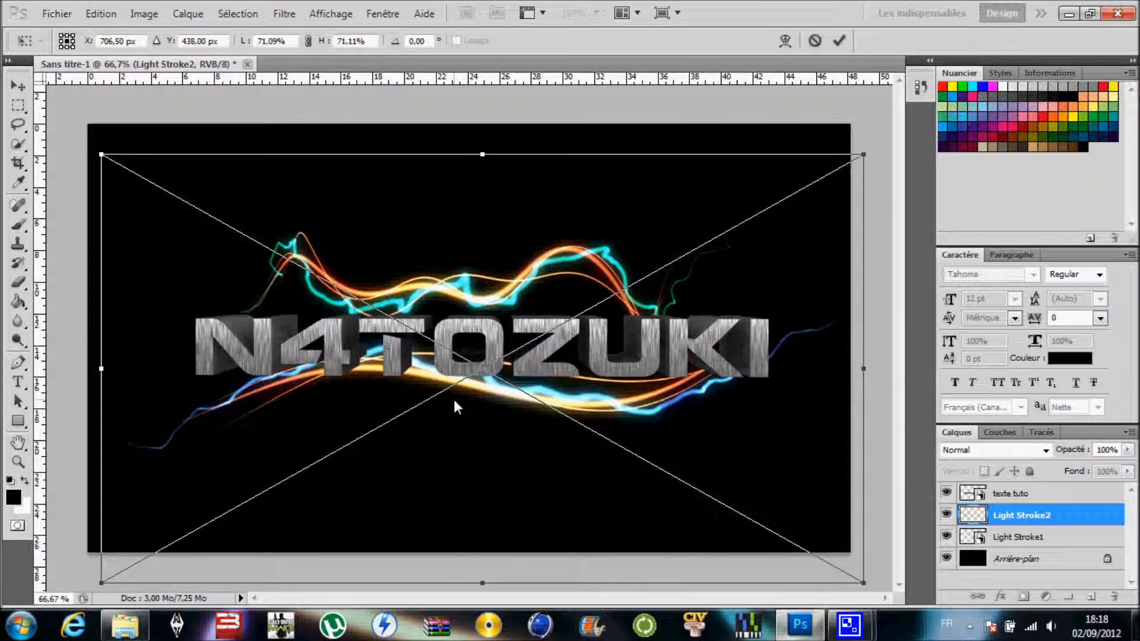
{"action": "left_click", "coordinate": [18, 443]}
{"action": "left_click", "coordinate": [479, 248]}
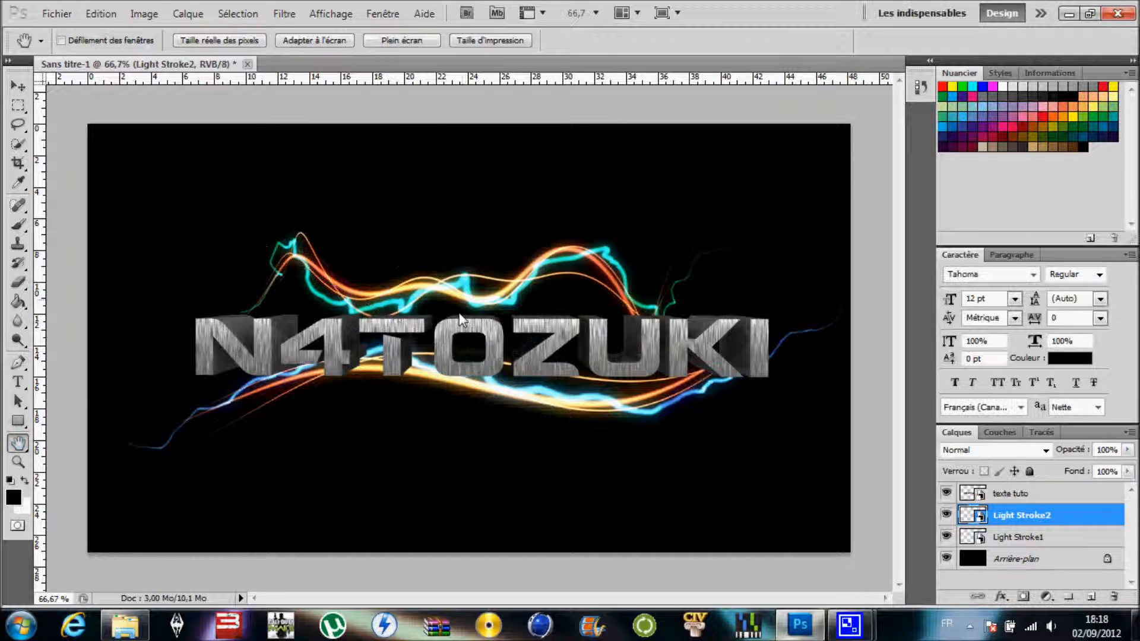
- Place Light Stroke3 from the Nouveau dossier folder, rotated 58.30°, at about X 193 px, Y 522 px beside the letter N
{"action": "left_click", "coordinate": [132, 632]}
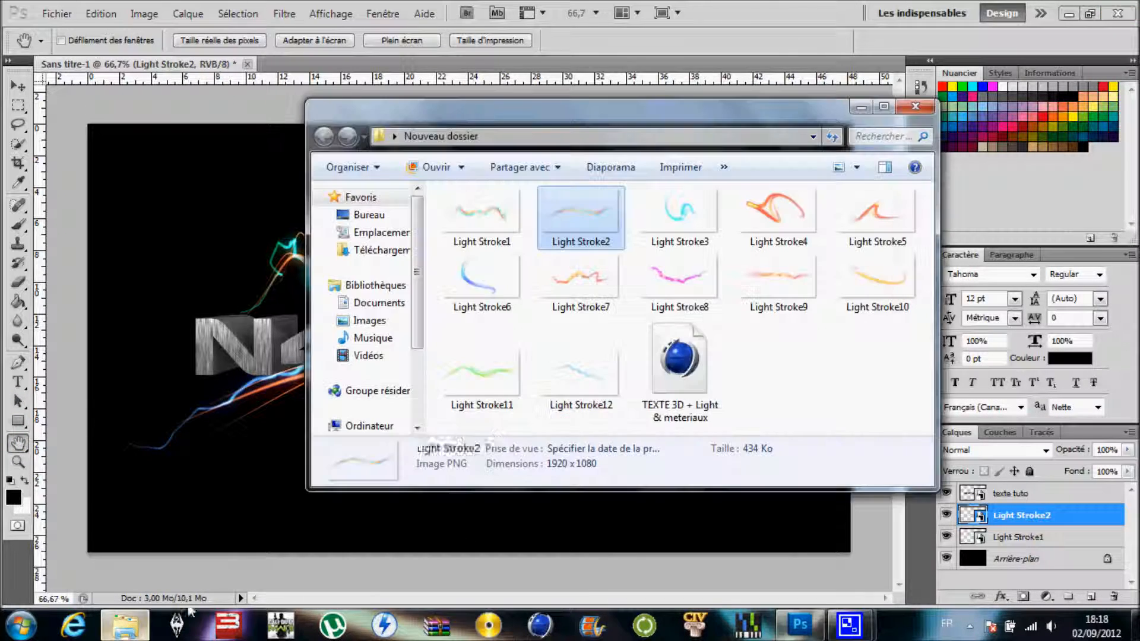
{"action": "double_click", "coordinate": [686, 217]}
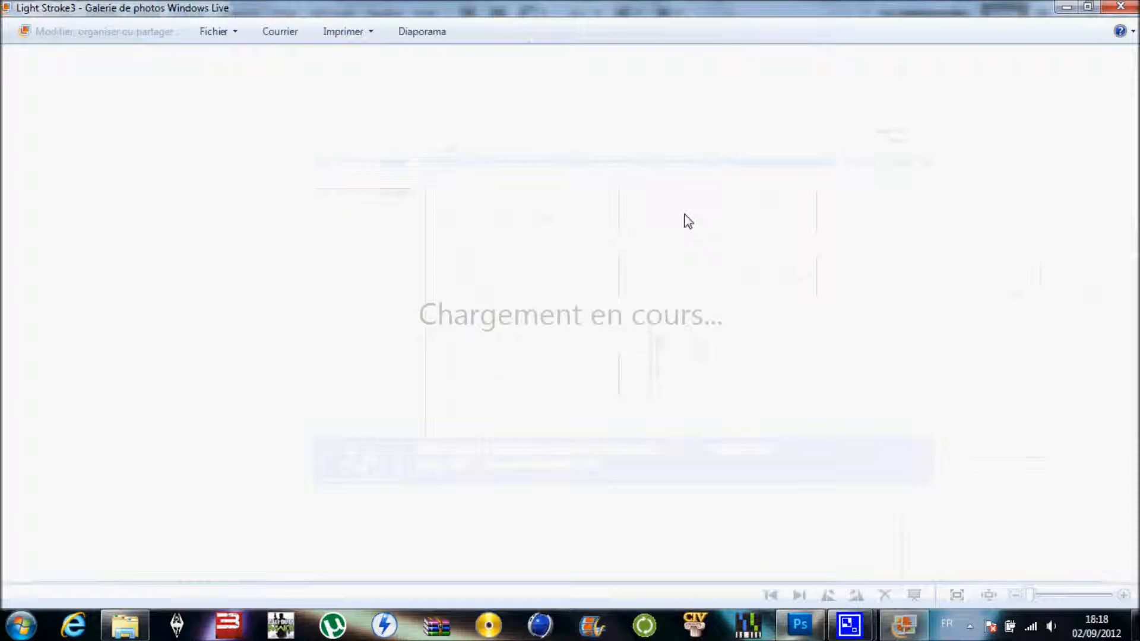
{"action": "left_click", "coordinate": [1130, 7]}
{"action": "left_click_drag", "start_coordinate": [656, 189], "coordinate": [244, 341]}
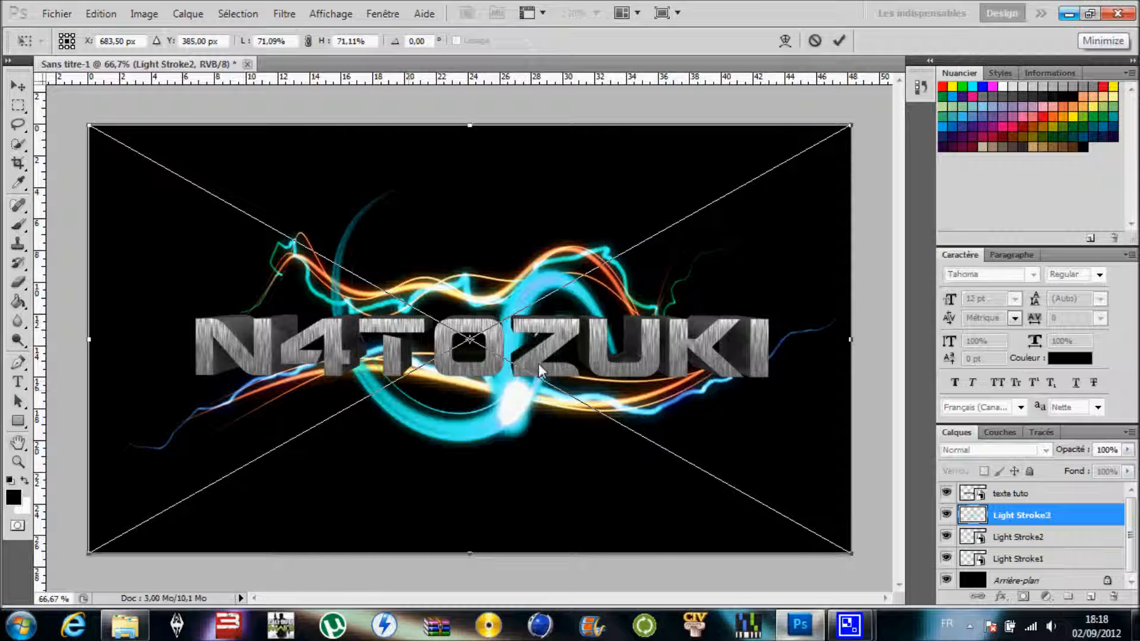
{"action": "left_click_drag", "start_coordinate": [739, 106], "coordinate": [450, 512]}
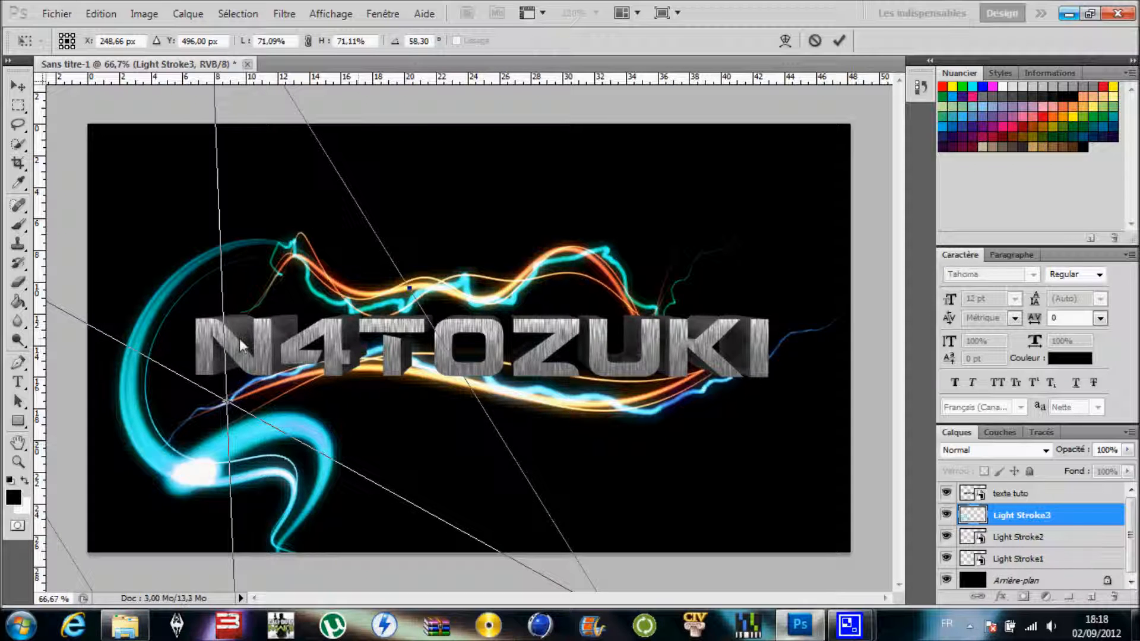
{"action": "left_click_drag", "start_coordinate": [257, 419], "coordinate": [228, 432]}
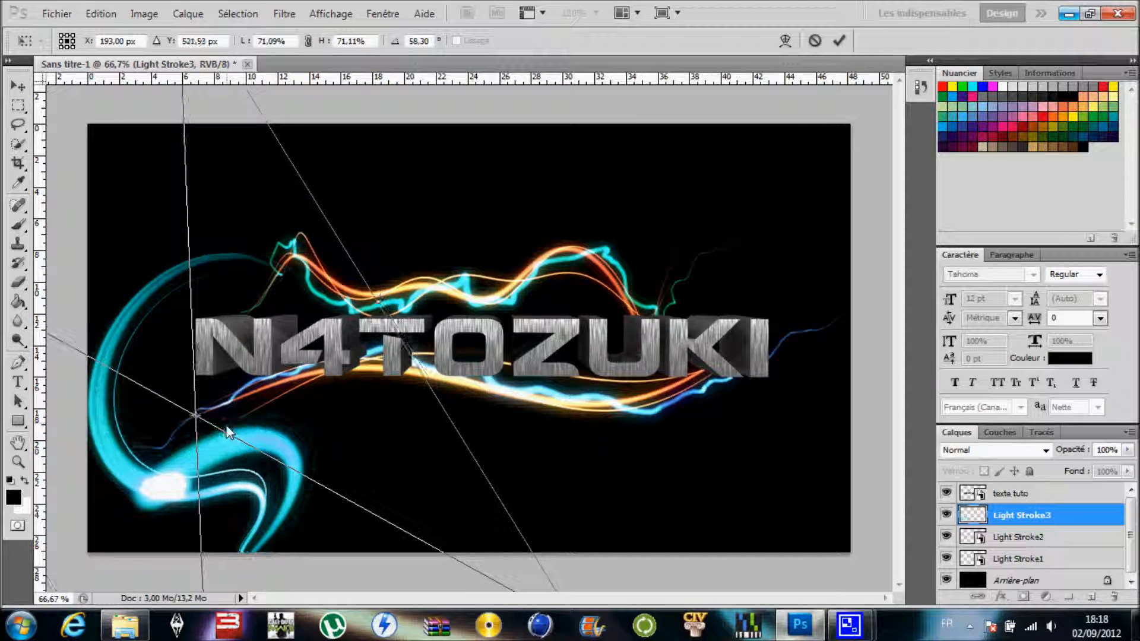
{"action": "left_click", "coordinate": [21, 450]}
{"action": "key", "text": "Return"}
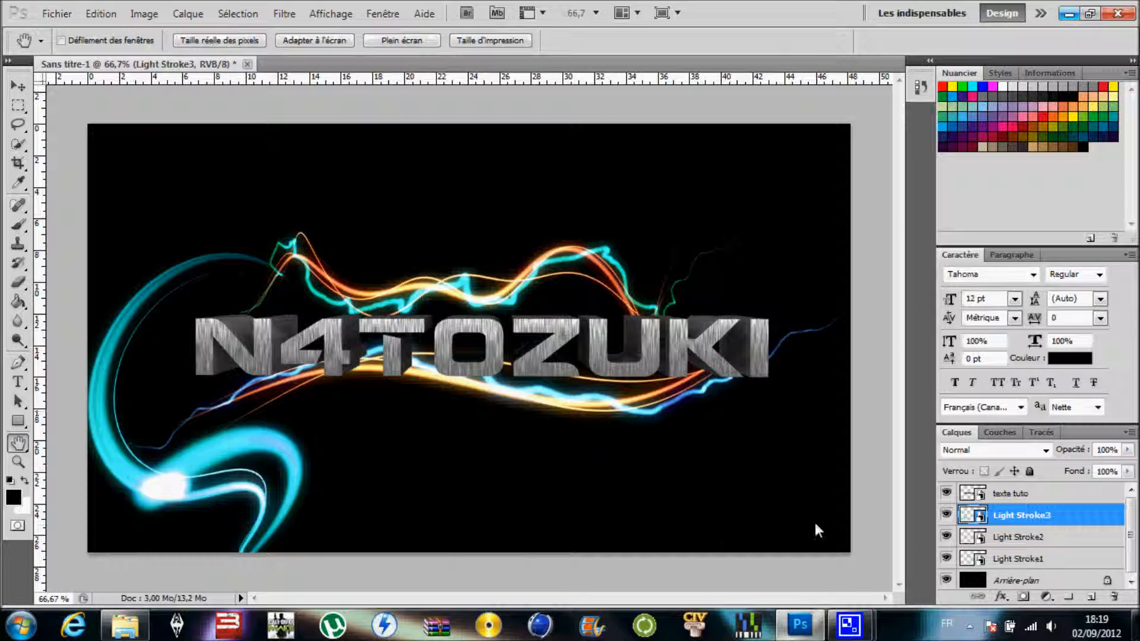
- Rasterize the Light Stroke3 layer and recolour it with Hue/Saturation by setting the hue to -180
{"action": "right_click", "coordinate": [1026, 521]}
{"action": "left_click", "coordinate": [1002, 249]}
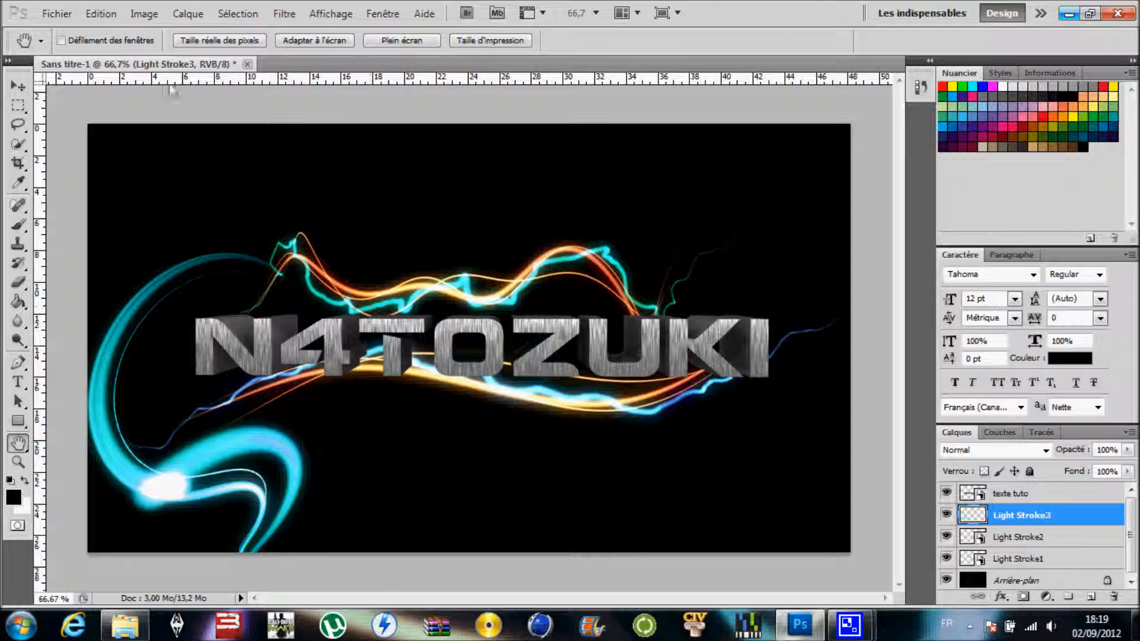
{"action": "left_click", "coordinate": [144, 13]}
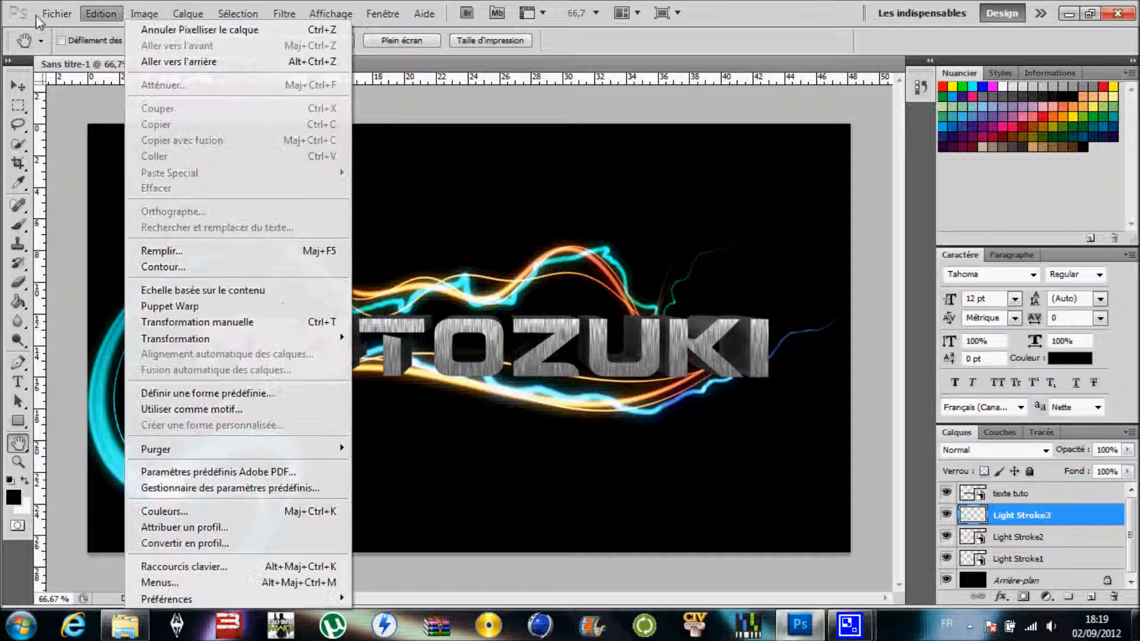
{"action": "mouse_move", "coordinate": [179, 56]}
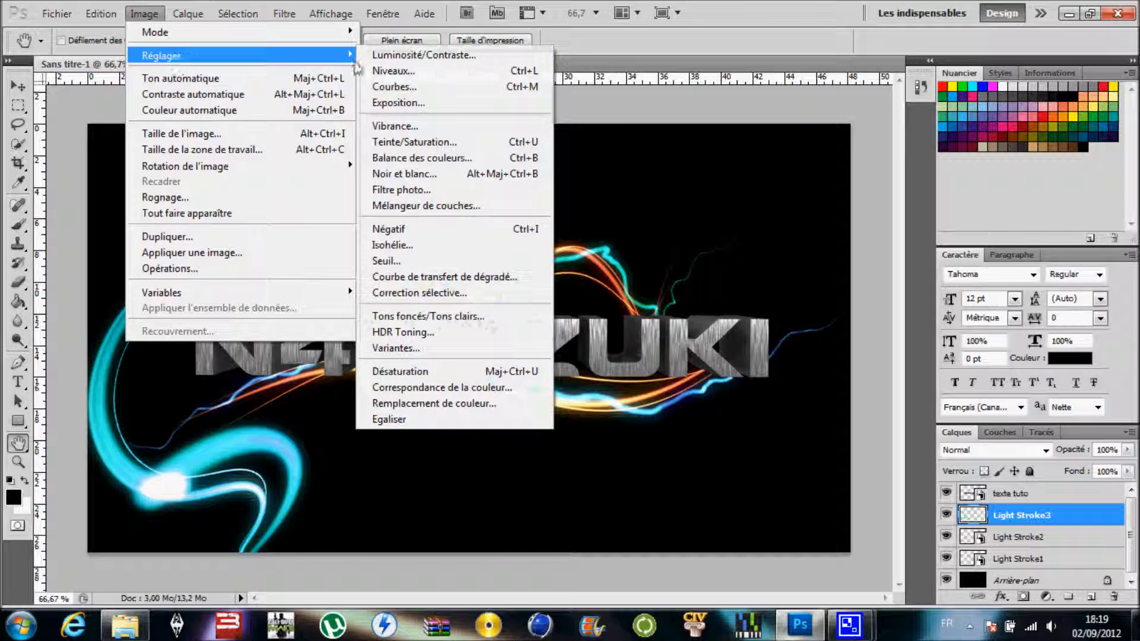
{"action": "left_click", "coordinate": [408, 142]}
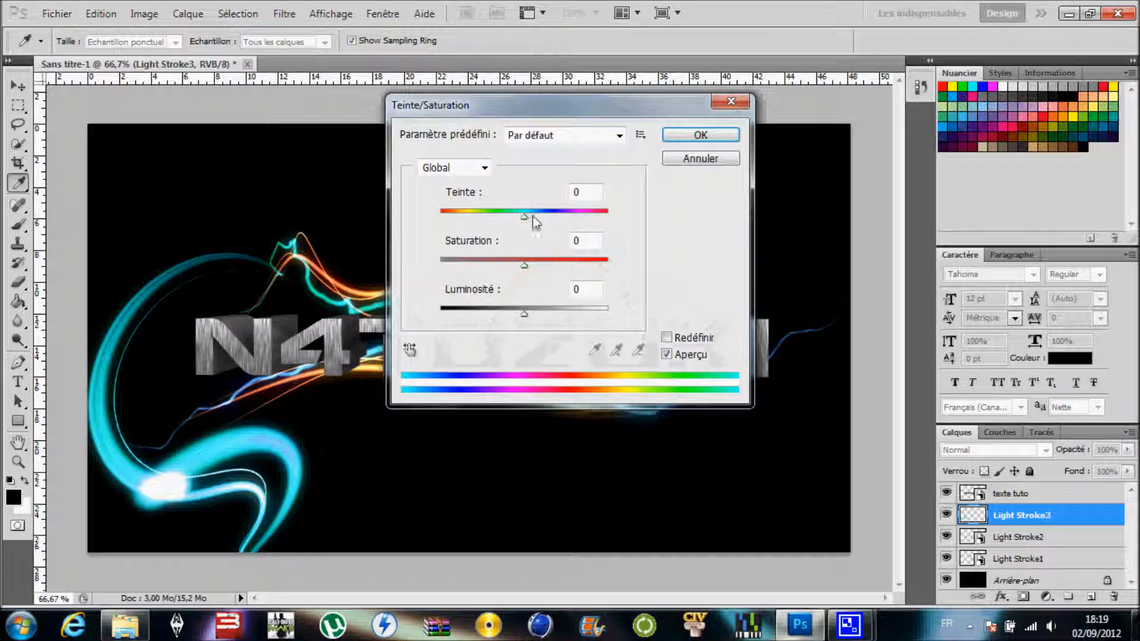
{"action": "left_click_drag", "start_coordinate": [525, 223], "coordinate": [388, 228]}
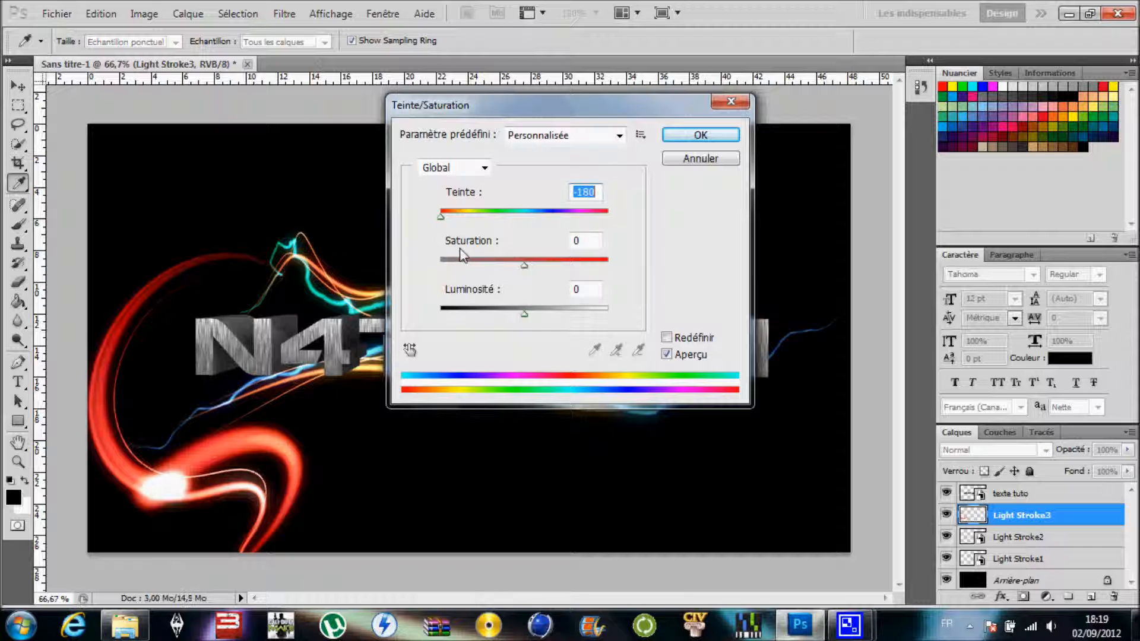
{"action": "left_click", "coordinate": [689, 144]}
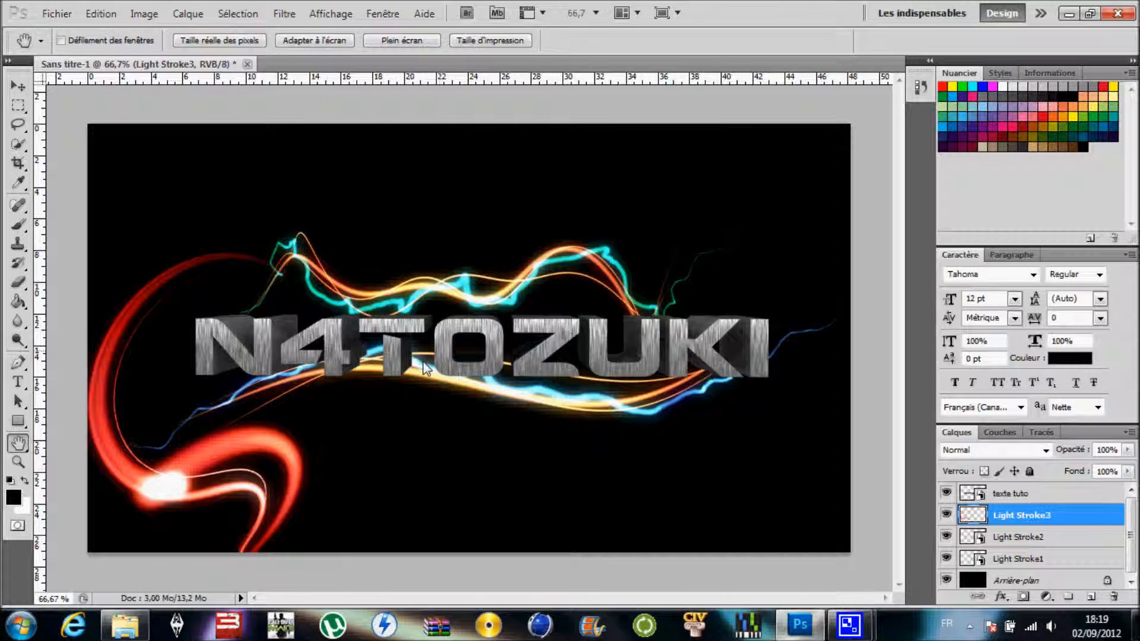
- Place Light Stroke4 from the Nouveau dossier folder, rotated about -4.93°, at about X 872 px, Y 584 px beneath the lettering
{"action": "left_click", "coordinate": [124, 625]}
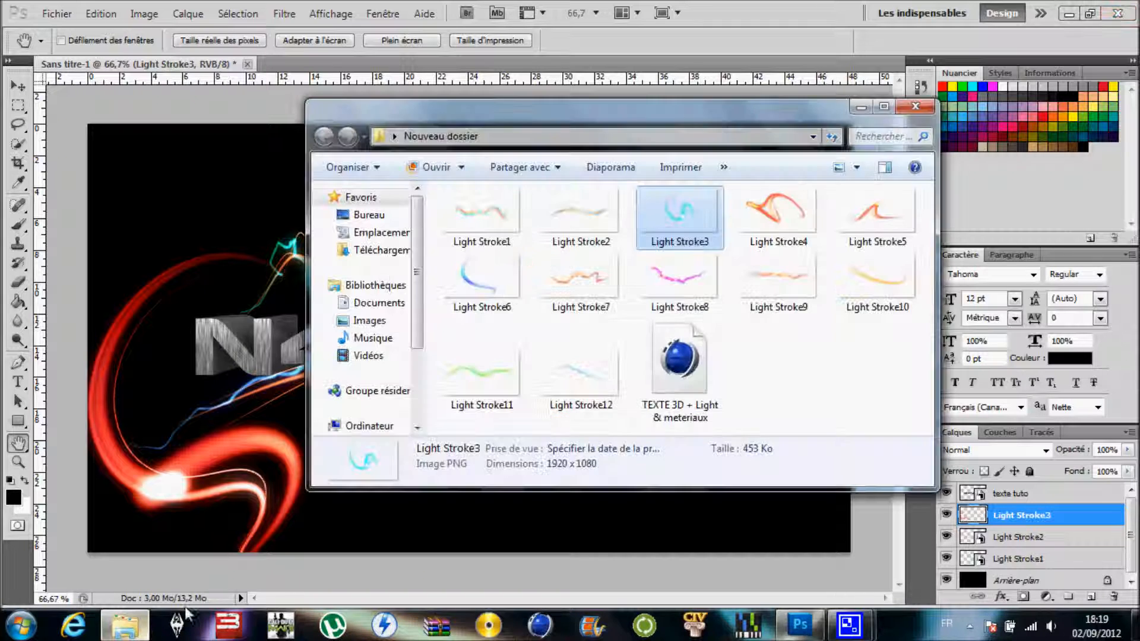
{"action": "left_click_drag", "start_coordinate": [784, 221], "coordinate": [280, 323]}
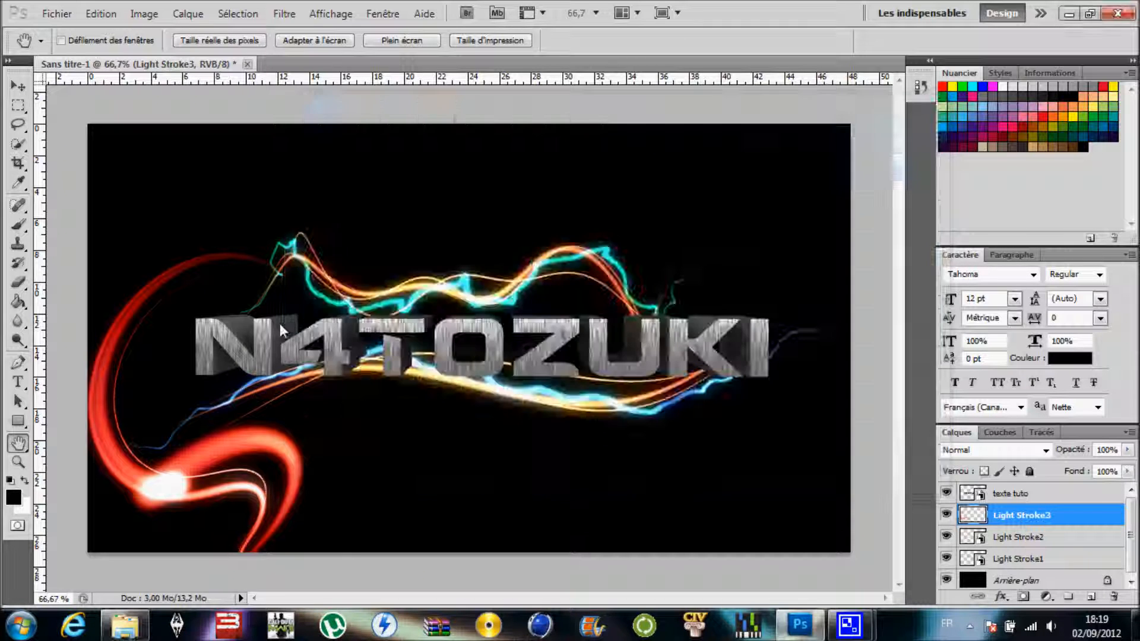
{"action": "left_click_drag", "start_coordinate": [800, 194], "coordinate": [875, 305]}
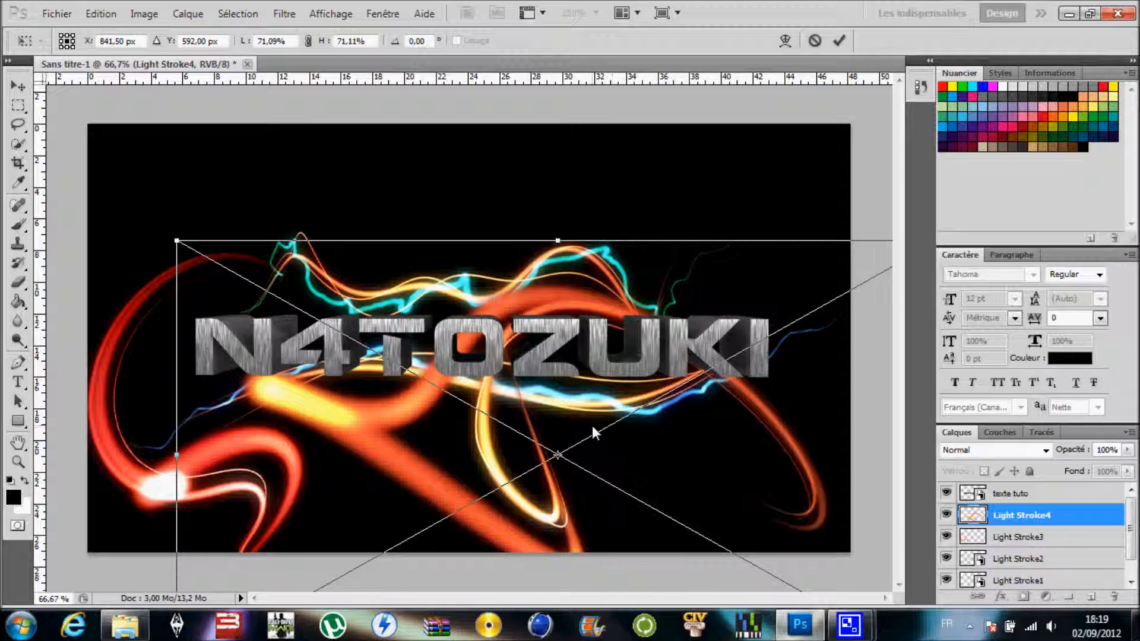
{"action": "mouse_move", "coordinate": [672, 162]}
{"action": "left_mouse_down"}
{"action": "mouse_move", "coordinate": [780, 412]}
{"action": "mouse_move", "coordinate": [495, 451]}
{"action": "mouse_move", "coordinate": [469, 440]}
{"action": "mouse_move", "coordinate": [505, 416]}
{"action": "mouse_move", "coordinate": [474, 396]}
{"action": "mouse_move", "coordinate": [297, 511]}
{"action": "mouse_move", "coordinate": [198, 542]}
{"action": "mouse_move", "coordinate": [176, 601]}
{"action": "mouse_move", "coordinate": [333, 594]}
{"action": "mouse_move", "coordinate": [464, 570]}
{"action": "mouse_move", "coordinate": [563, 510]}
{"action": "left_mouse_up"}
{"action": "mouse_move", "coordinate": [532, 398]}
{"action": "left_mouse_down"}
{"action": "mouse_move", "coordinate": [470, 302]}
{"action": "mouse_move", "coordinate": [574, 358]}
{"action": "mouse_move", "coordinate": [563, 351]}
{"action": "mouse_move", "coordinate": [478, 422]}
{"action": "left_mouse_up"}
{"action": "mouse_move", "coordinate": [475, 254]}
{"action": "left_mouse_down"}
{"action": "mouse_move", "coordinate": [817, 375]}
{"action": "mouse_move", "coordinate": [445, 515]}
{"action": "mouse_move", "coordinate": [503, 510]}
{"action": "left_mouse_up"}
{"action": "mouse_move", "coordinate": [548, 267]}
{"action": "left_mouse_down"}
{"action": "mouse_move", "coordinate": [654, 210]}
{"action": "mouse_move", "coordinate": [618, 239]}
{"action": "left_mouse_up"}
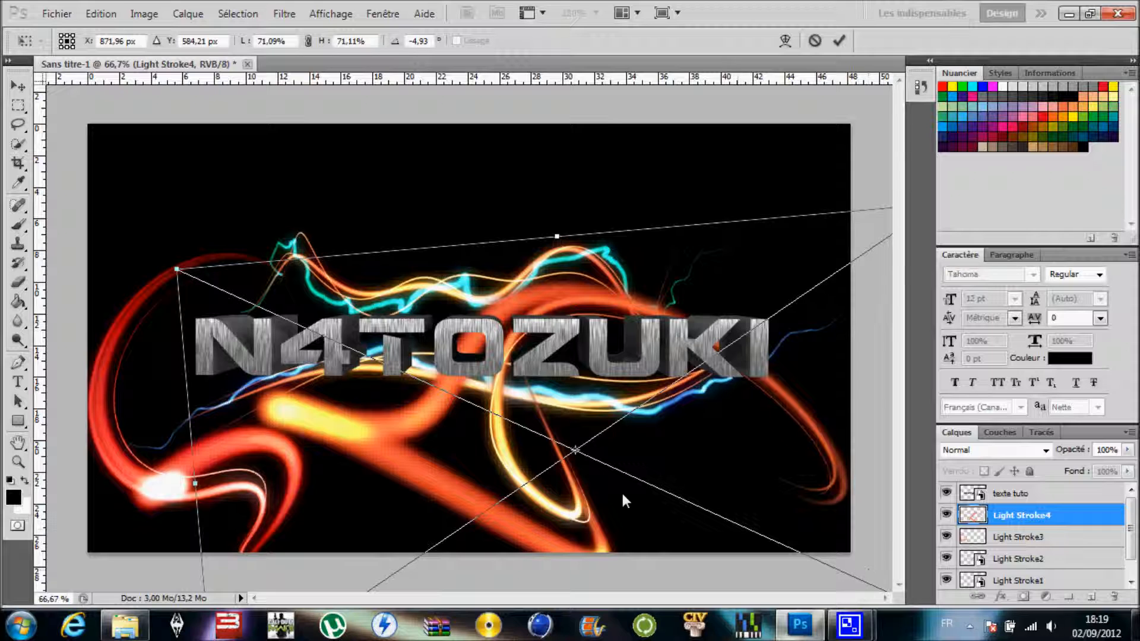
{"action": "left_click", "coordinate": [16, 442]}
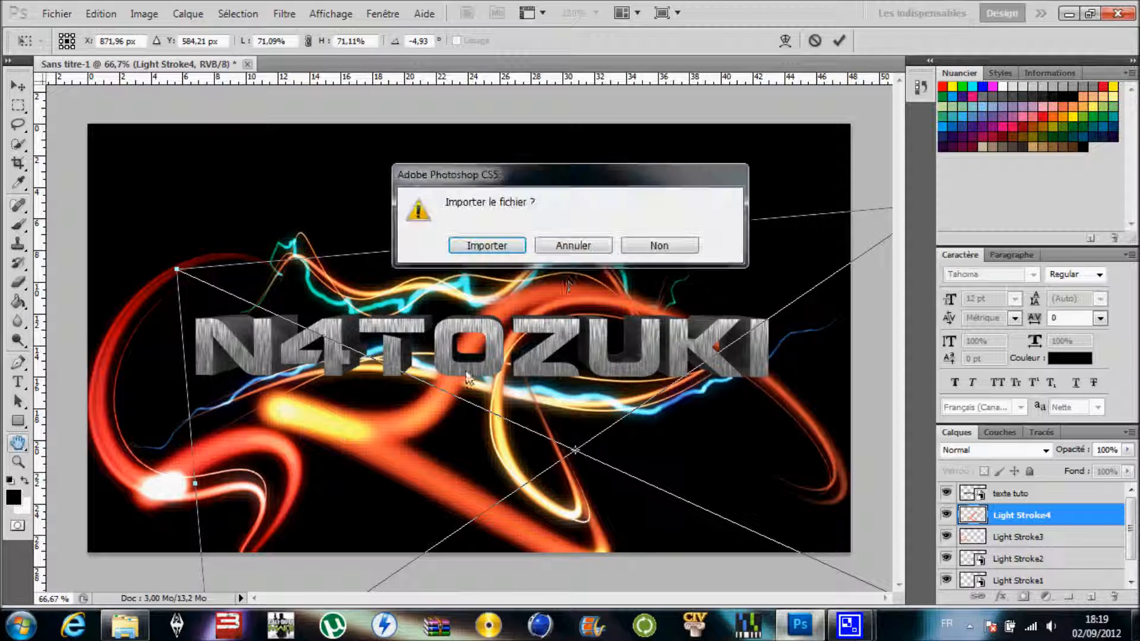
{"action": "left_click", "coordinate": [476, 248]}
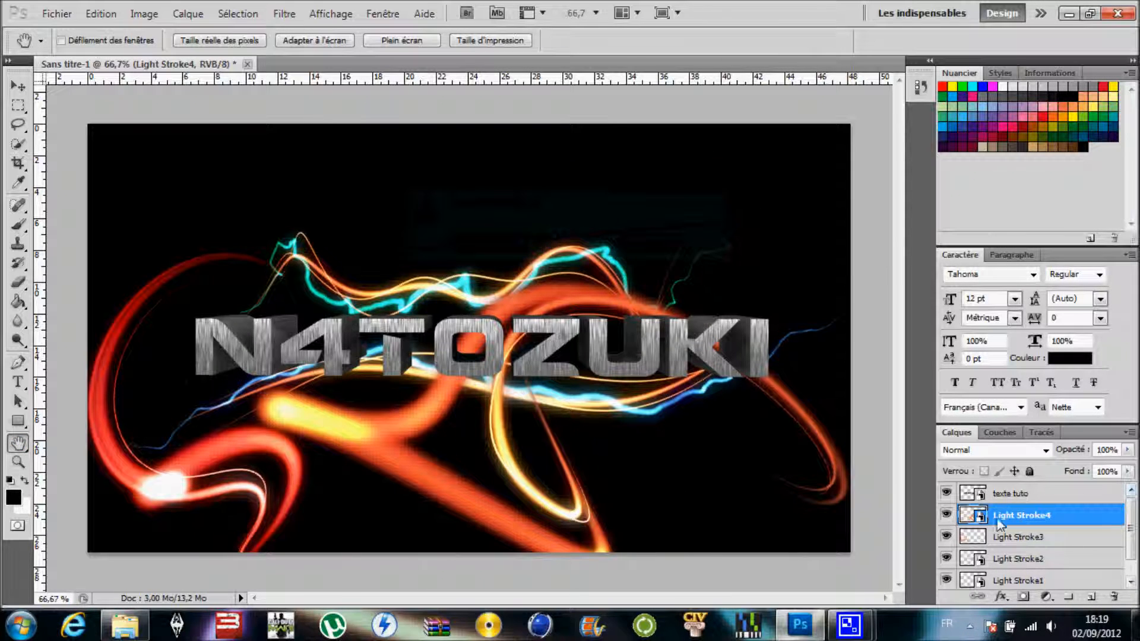
- Rasterize the Light Stroke4 layer and recolour it with Hue/Saturation by setting the hue to -62
{"action": "double_click", "coordinate": [1015, 515]}
{"action": "key", "text": "Return"}
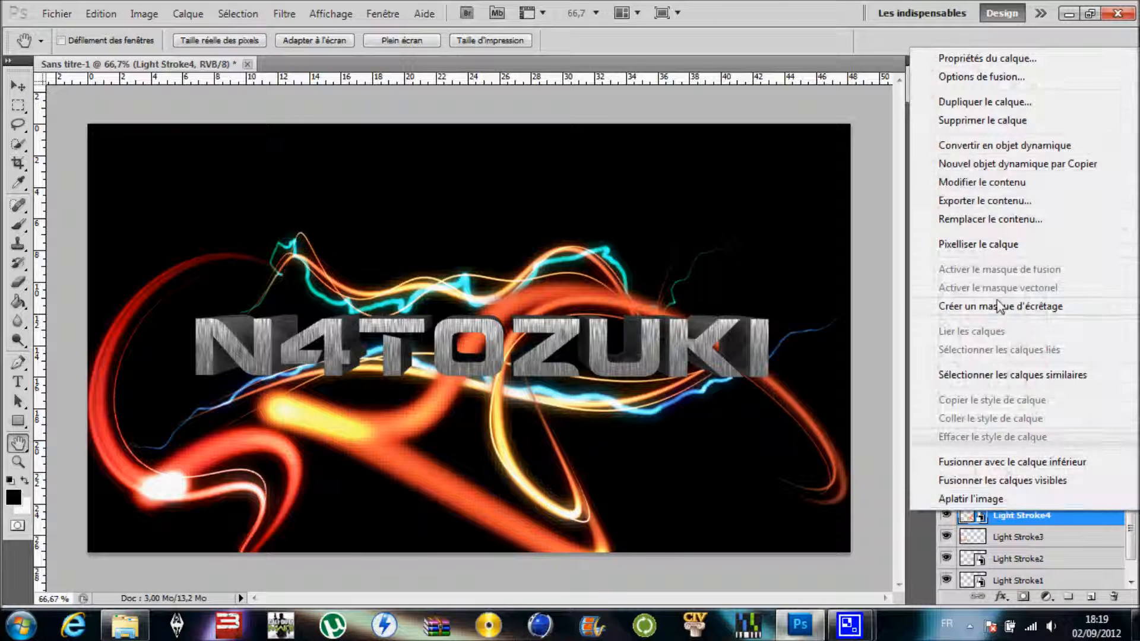
{"action": "left_click", "coordinate": [999, 245]}
{"action": "left_click", "coordinate": [144, 13]}
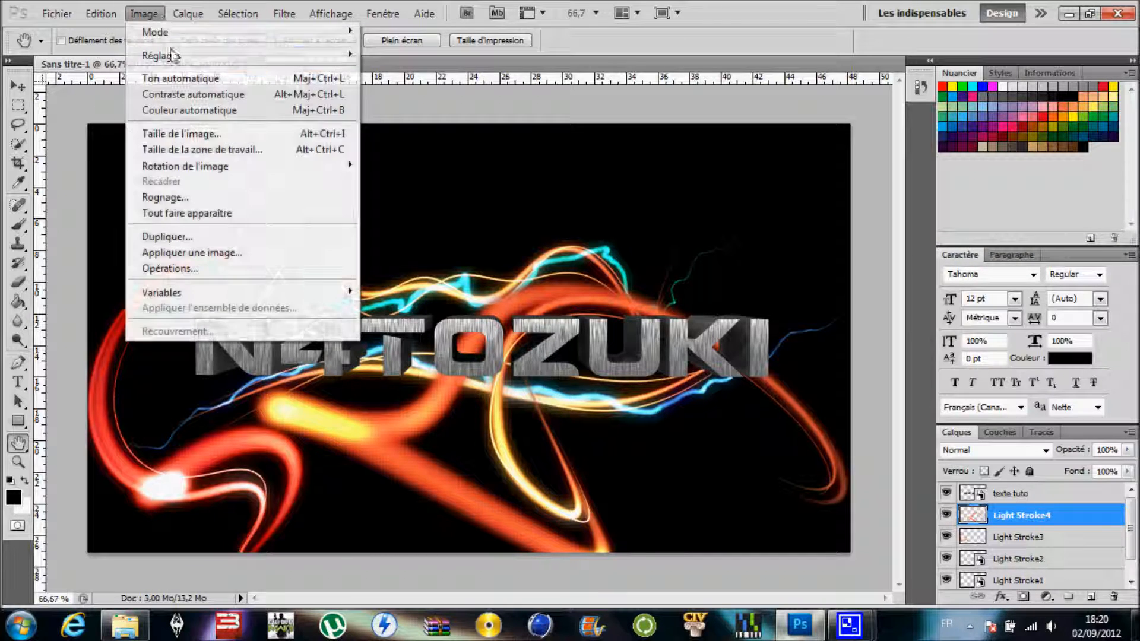
{"action": "mouse_move", "coordinate": [178, 55]}
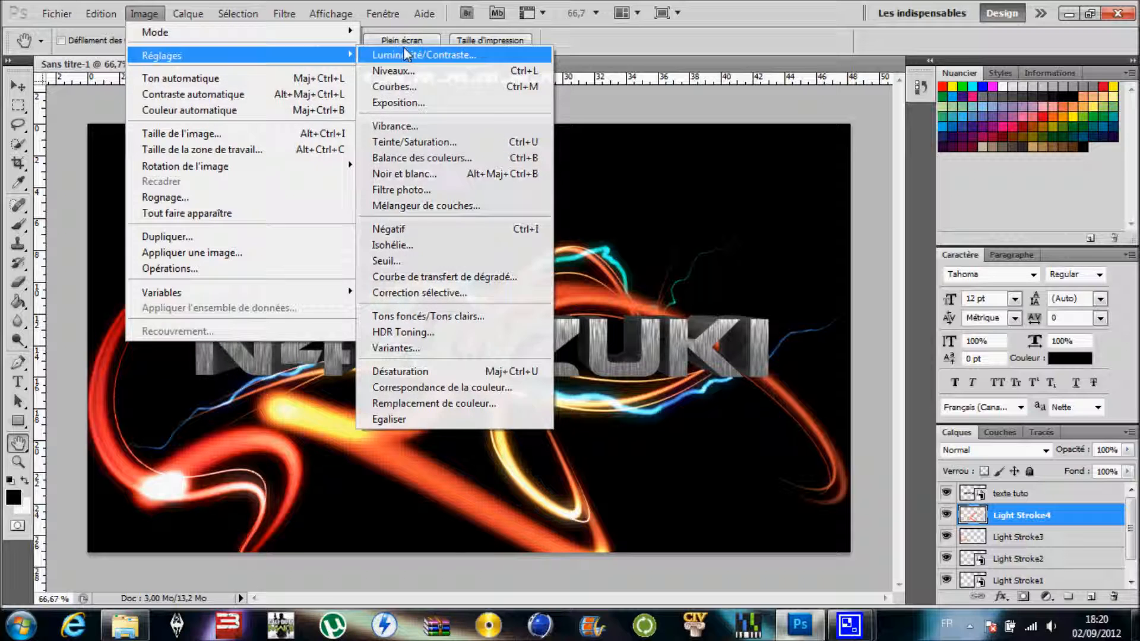
{"action": "left_click", "coordinate": [443, 143]}
{"action": "mouse_move", "coordinate": [525, 218]}
{"action": "left_mouse_down"}
{"action": "mouse_move", "coordinate": [625, 227]}
{"action": "mouse_move", "coordinate": [541, 238]}
{"action": "mouse_move", "coordinate": [366, 229]}
{"action": "left_mouse_up"}
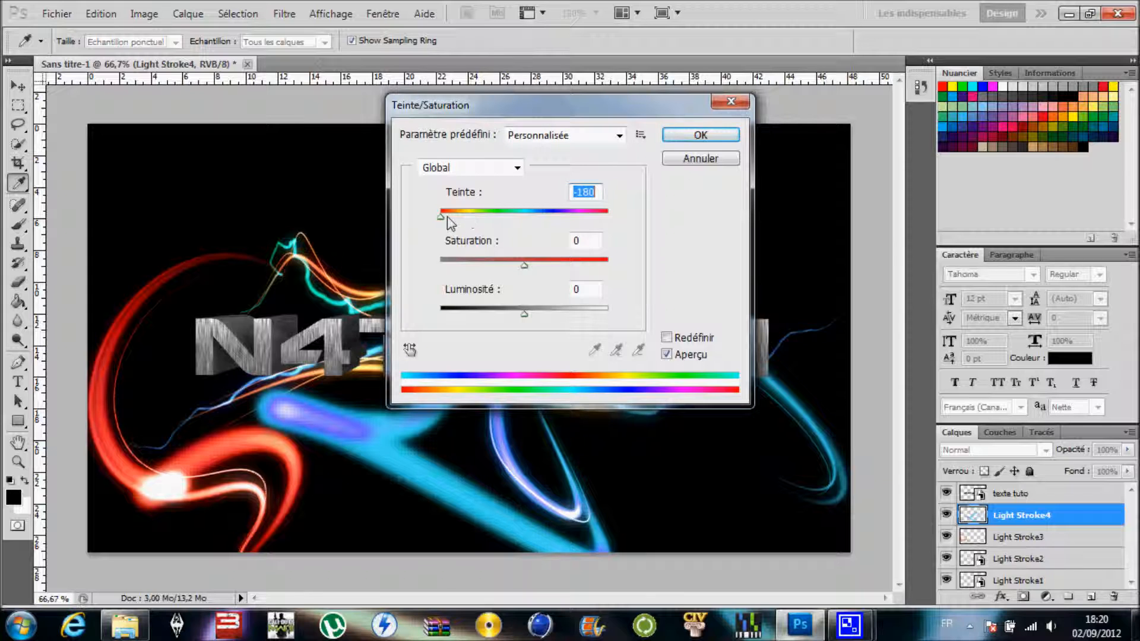
{"action": "mouse_move", "coordinate": [444, 223]}
{"action": "left_mouse_down"}
{"action": "mouse_move", "coordinate": [522, 225]}
{"action": "mouse_move", "coordinate": [470, 224]}
{"action": "mouse_move", "coordinate": [484, 224]}
{"action": "left_mouse_up"}
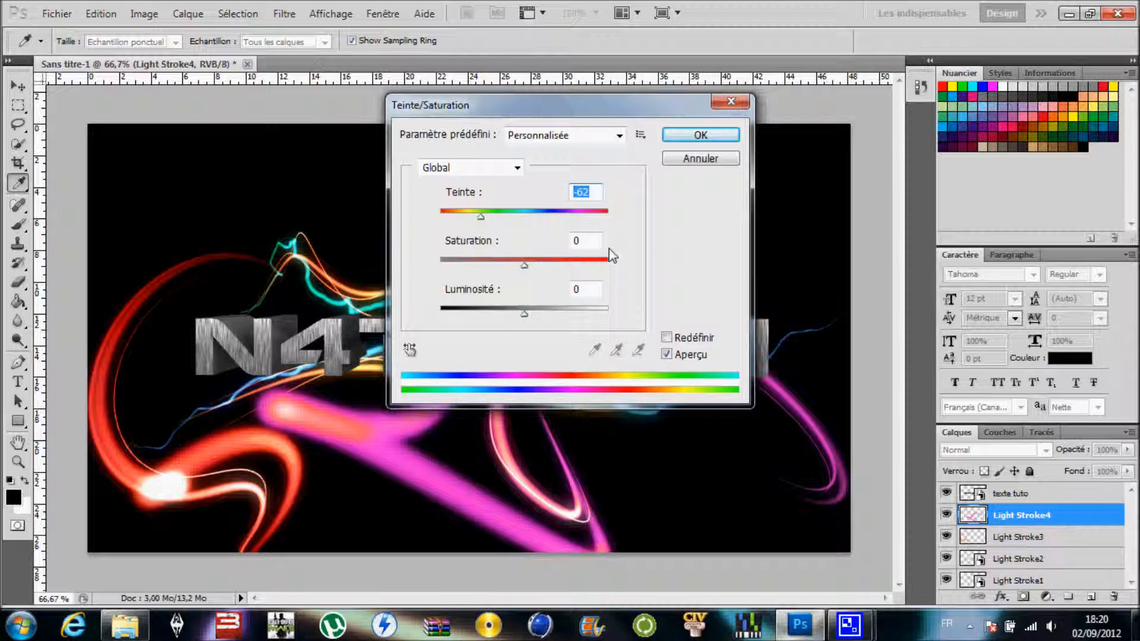
{"action": "left_click", "coordinate": [684, 140]}
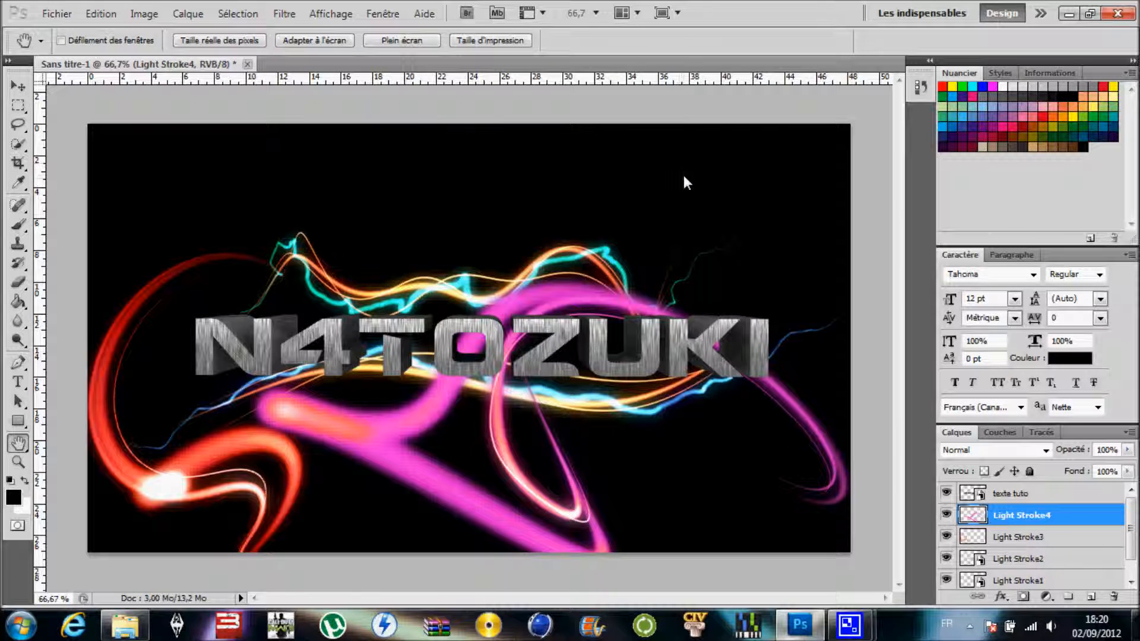
- Try the Light Stroke4 layer above "texte tuto" and return it beneath the lettering
{"action": "left_click_drag", "start_coordinate": [1047, 521], "coordinate": [1044, 488]}
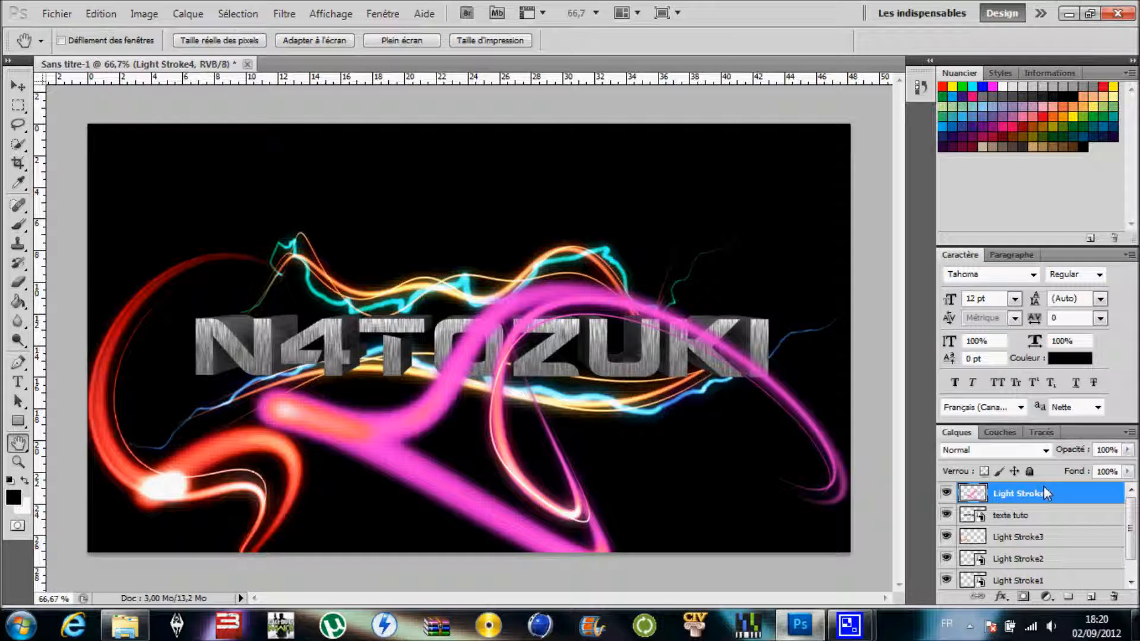
{"action": "left_click_drag", "start_coordinate": [1041, 495], "coordinate": [1037, 524]}
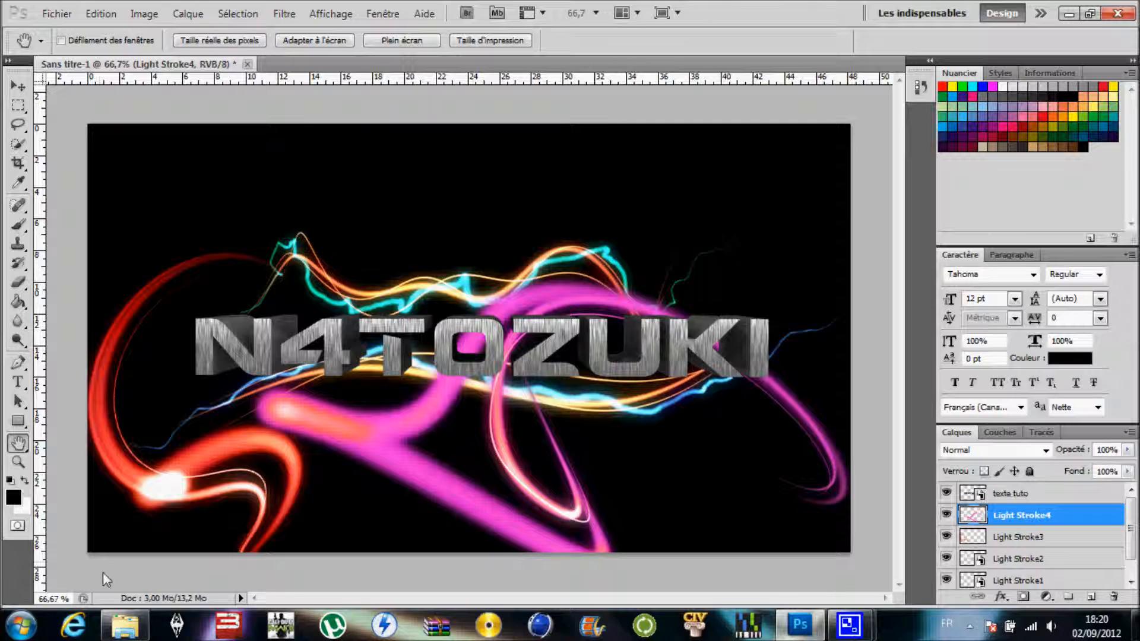
- Place Light Stroke5 from the Nouveau dossier folder above the lettering, at about X 964 px, Y 157 px
{"action": "left_click", "coordinate": [125, 624]}
{"action": "left_click", "coordinate": [872, 231]}
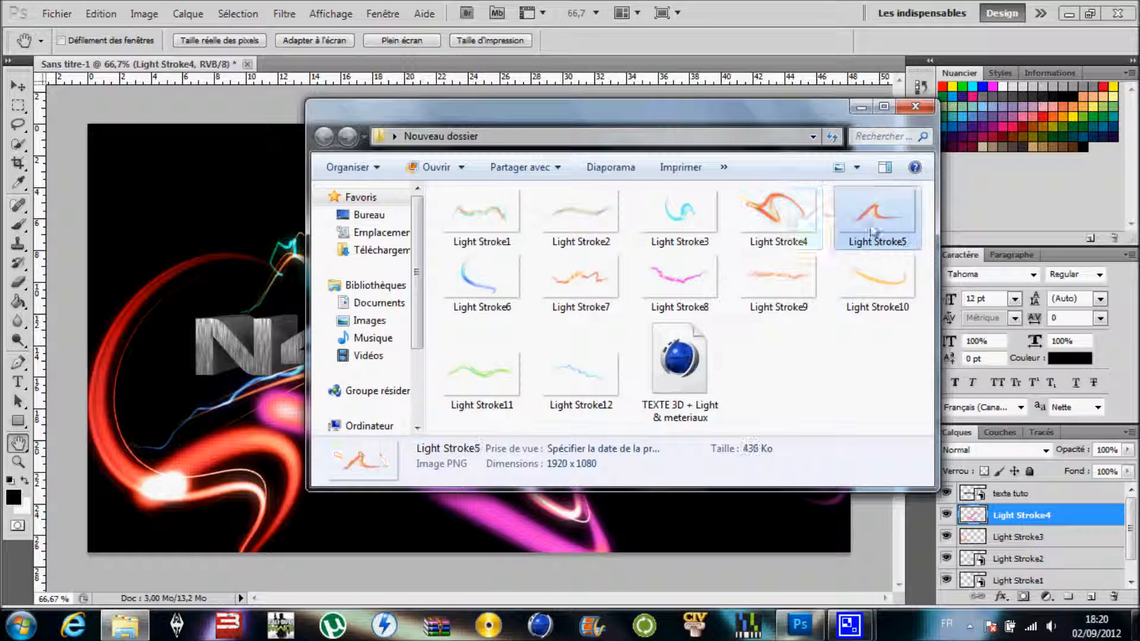
{"action": "left_click_drag", "start_coordinate": [872, 232], "coordinate": [259, 287]}
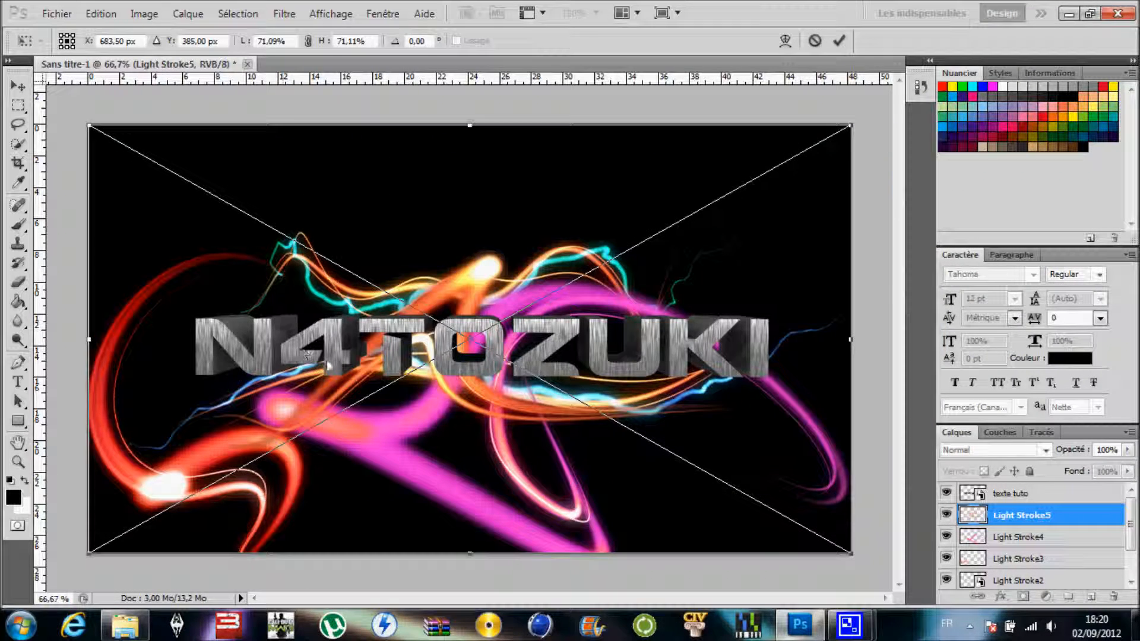
{"action": "left_click_drag", "start_coordinate": [526, 218], "coordinate": [665, 91]}
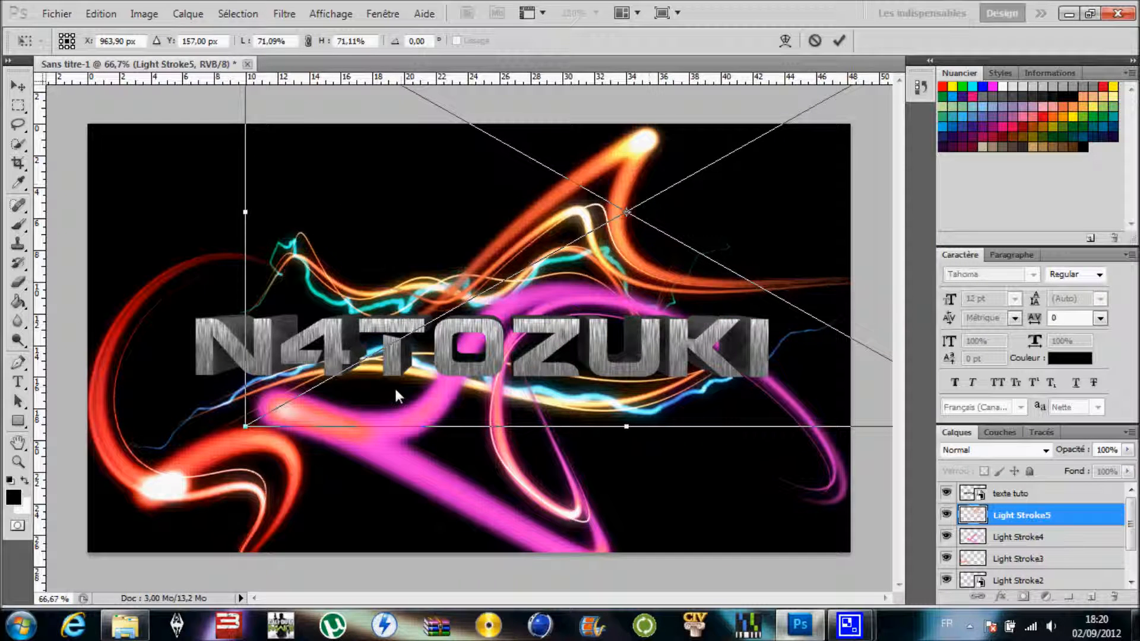
{"action": "left_click", "coordinate": [18, 442]}
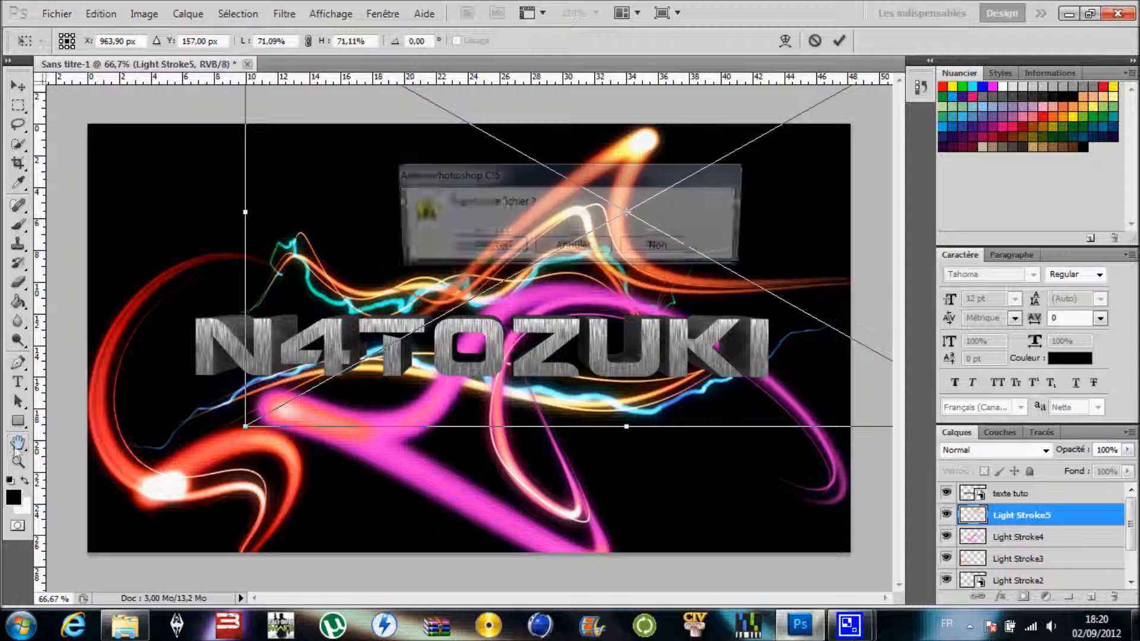
{"action": "left_click", "coordinate": [491, 247]}
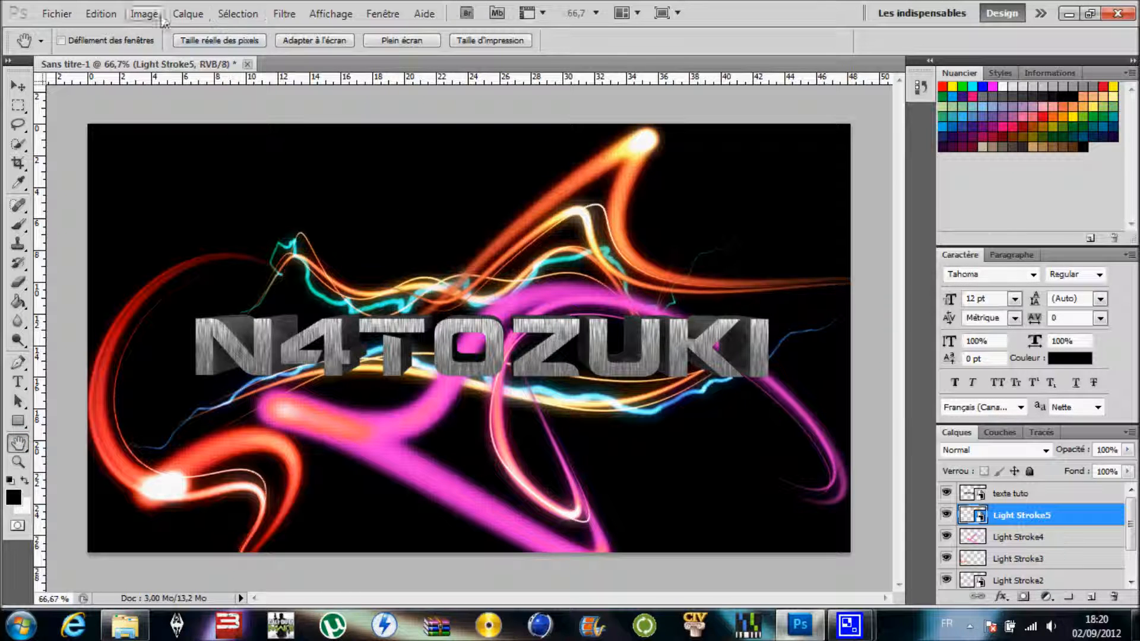
- Place Light Stroke6 from the Nouveau dossier folder, rotated about 130.82° and scaled to about 48% by 55%, at about X 343 px, Y 241 px
{"action": "left_click", "coordinate": [104, 631]}
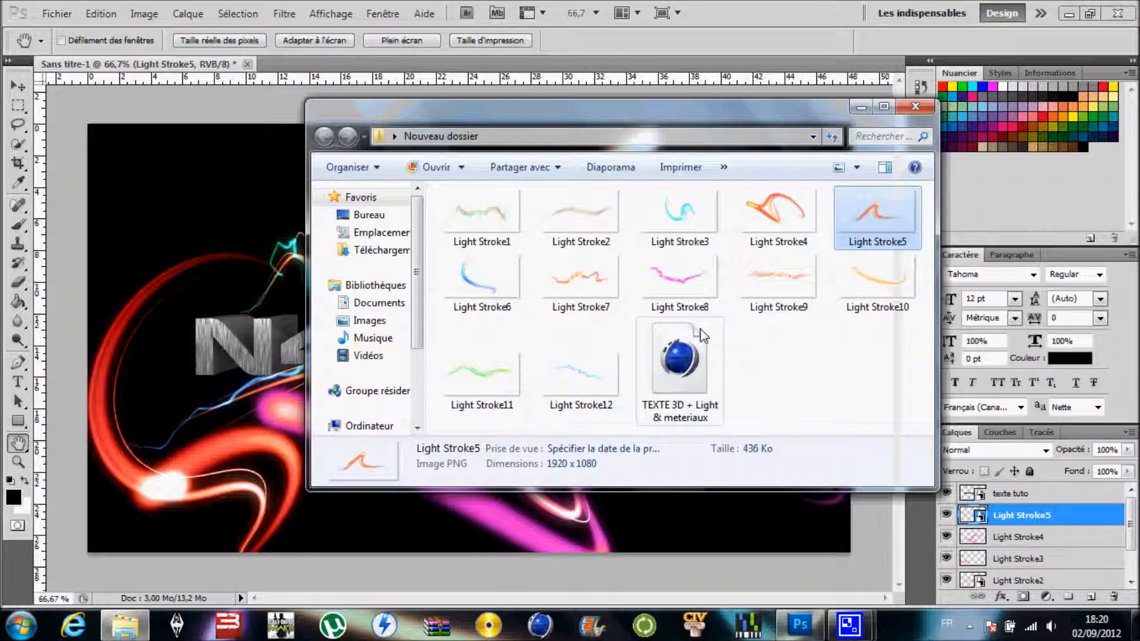
{"action": "left_click", "coordinate": [455, 282]}
{"action": "left_click_drag", "start_coordinate": [288, 299], "coordinate": [251, 302]}
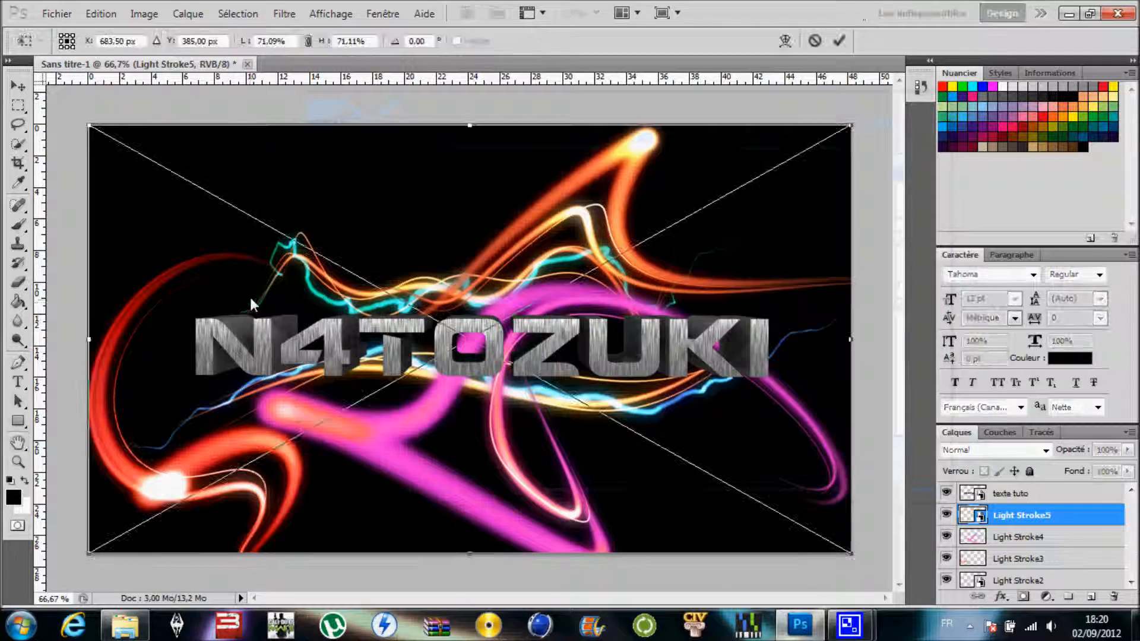
{"action": "left_click_drag", "start_coordinate": [458, 208], "coordinate": [255, 476]}
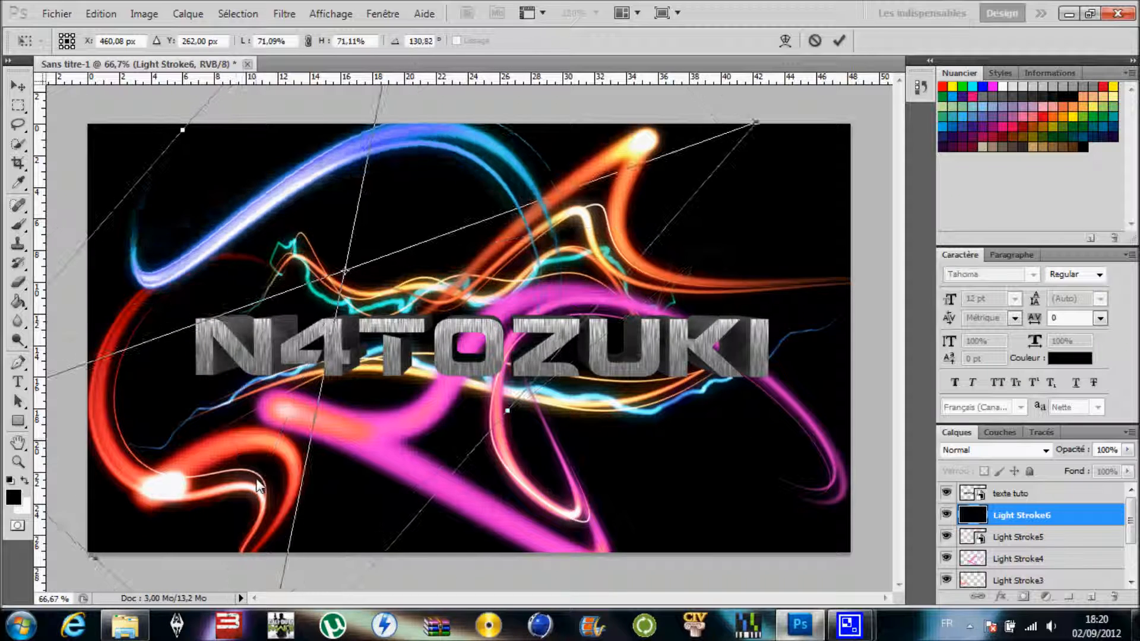
{"action": "left_click_drag", "start_coordinate": [761, 127], "coordinate": [469, 148]}
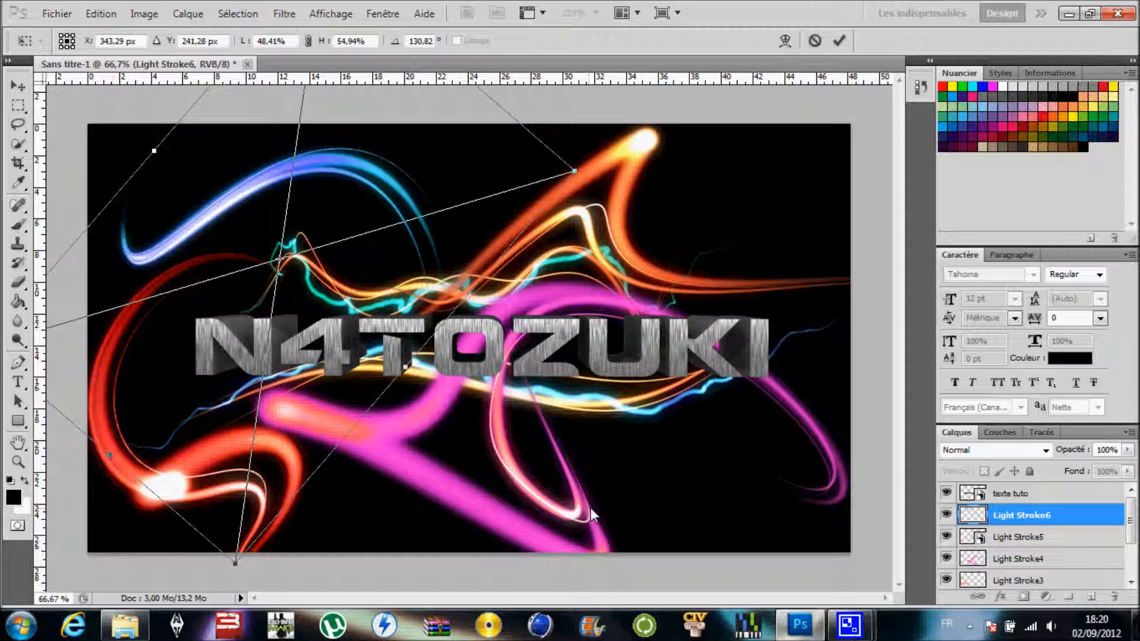
{"action": "left_click", "coordinate": [18, 442]}
{"action": "left_click", "coordinate": [487, 245]}
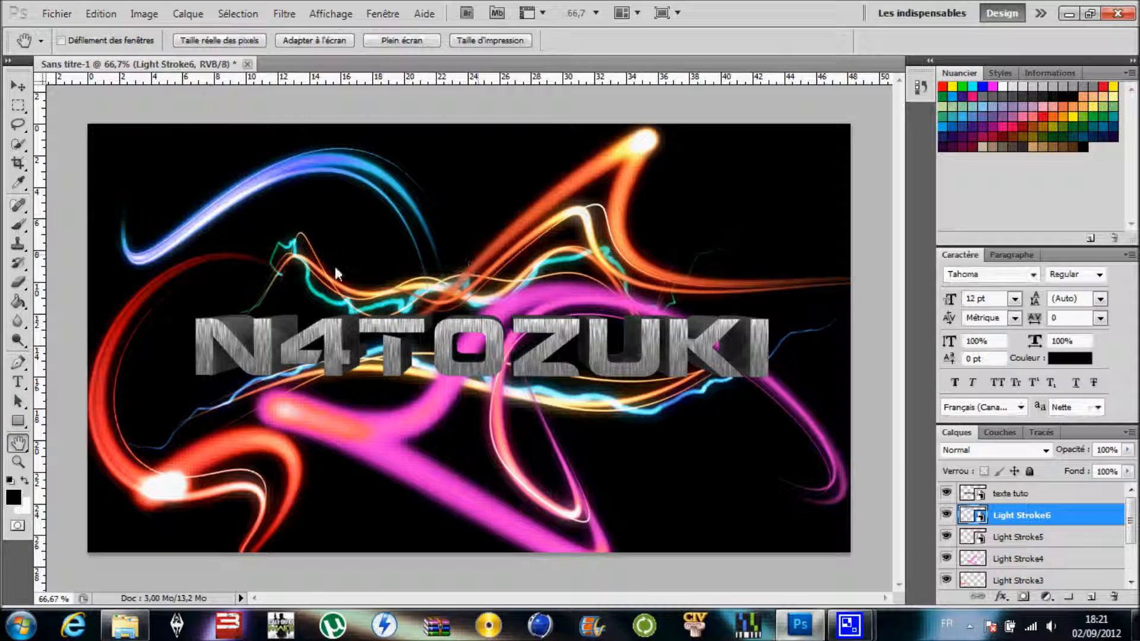
- Place Light Stroke7 from the Nouveau dossier folder beneath the lettering, at about X 706 px, Y 487 px
{"action": "left_click", "coordinate": [125, 629]}
{"action": "left_click_drag", "start_coordinate": [581, 285], "coordinate": [270, 383]}
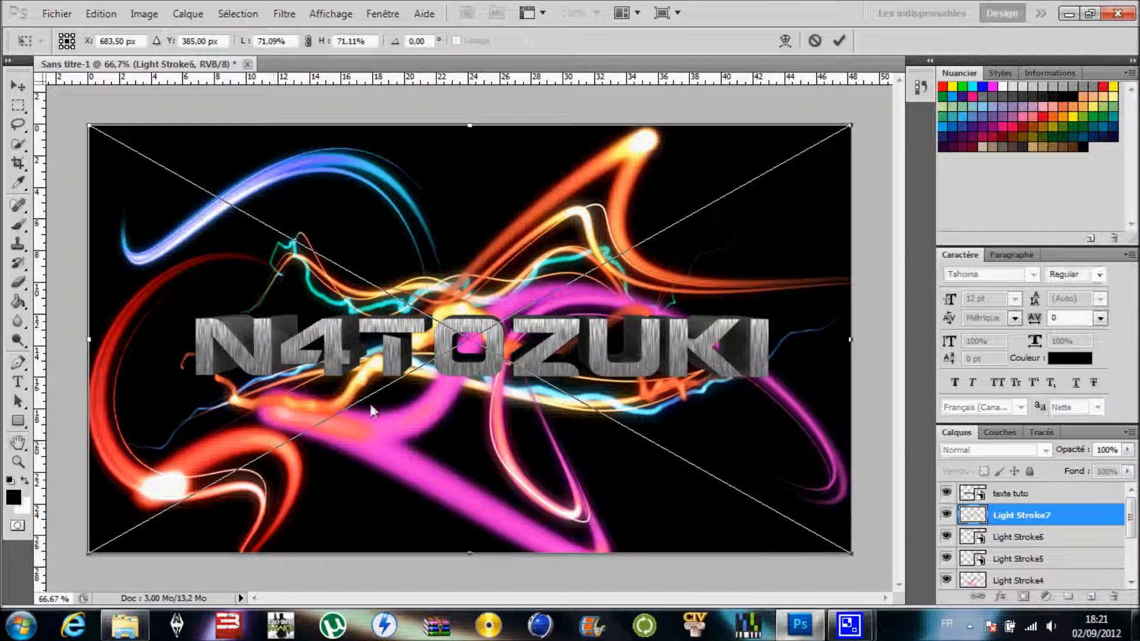
{"action": "left_click_drag", "start_coordinate": [597, 422], "coordinate": [604, 465]}
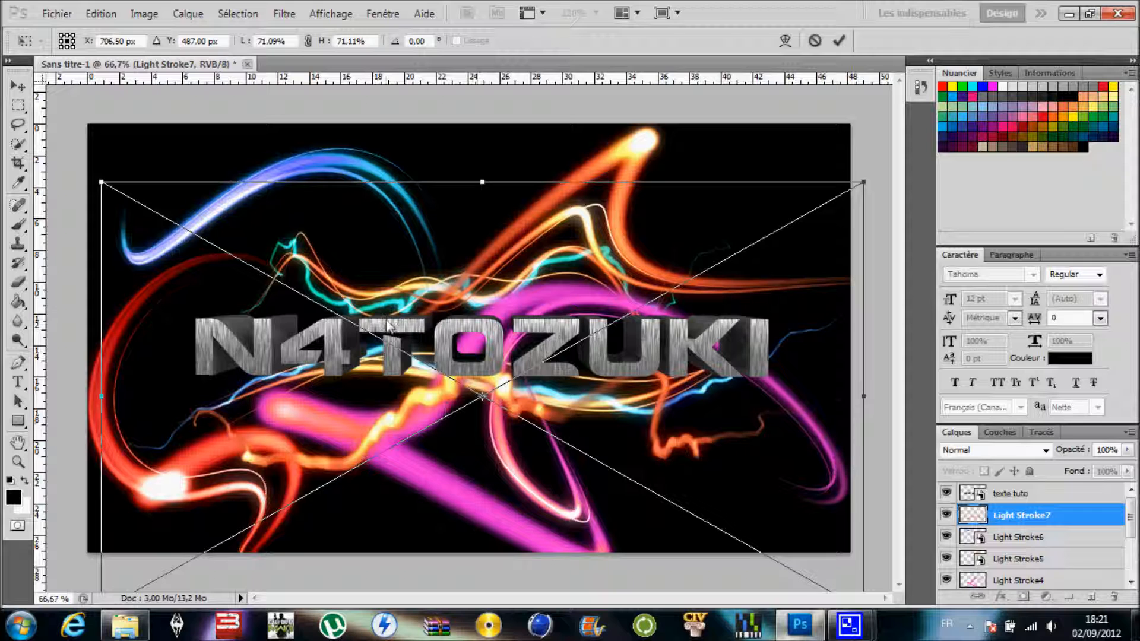
{"action": "left_click", "coordinate": [18, 442]}
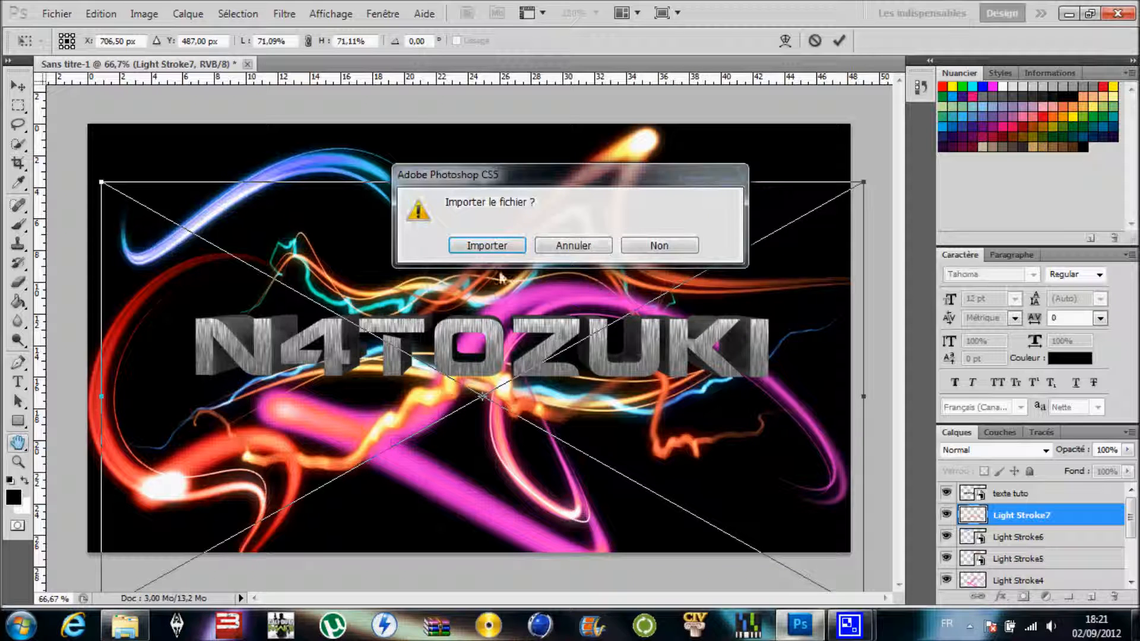
{"action": "left_click", "coordinate": [486, 246]}
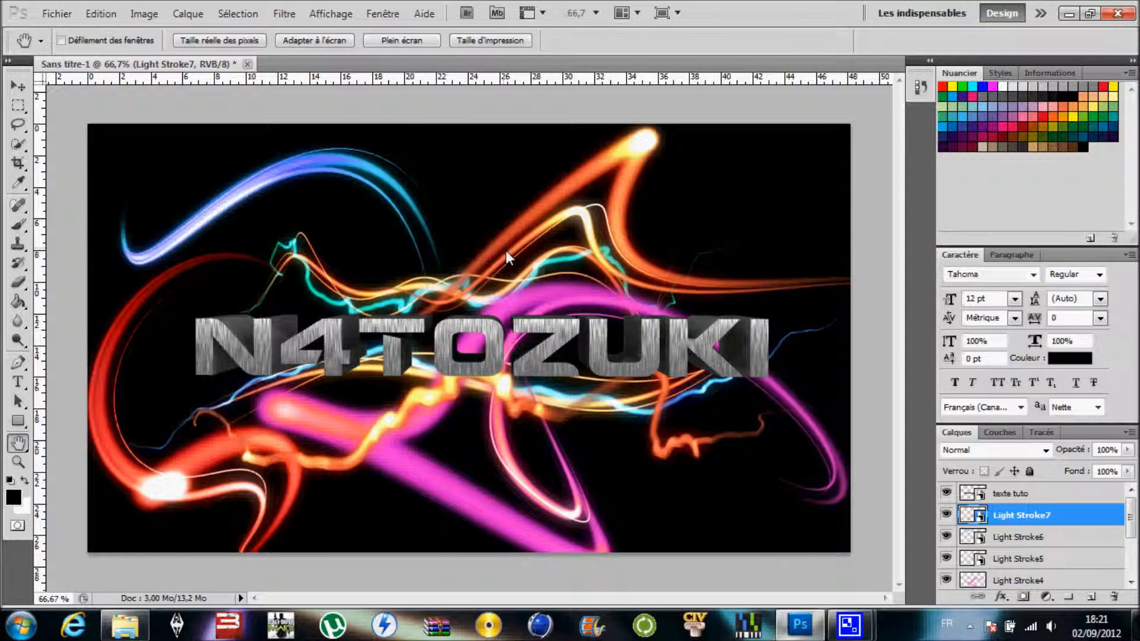
- Rasterize Light Stroke7, set its hue to -5 with Hue/Saturation, and move the layer above "texte tuto"
{"action": "right_click", "coordinate": [1002, 516]}
{"action": "left_click", "coordinate": [968, 228]}
{"action": "left_click", "coordinate": [134, 17]}
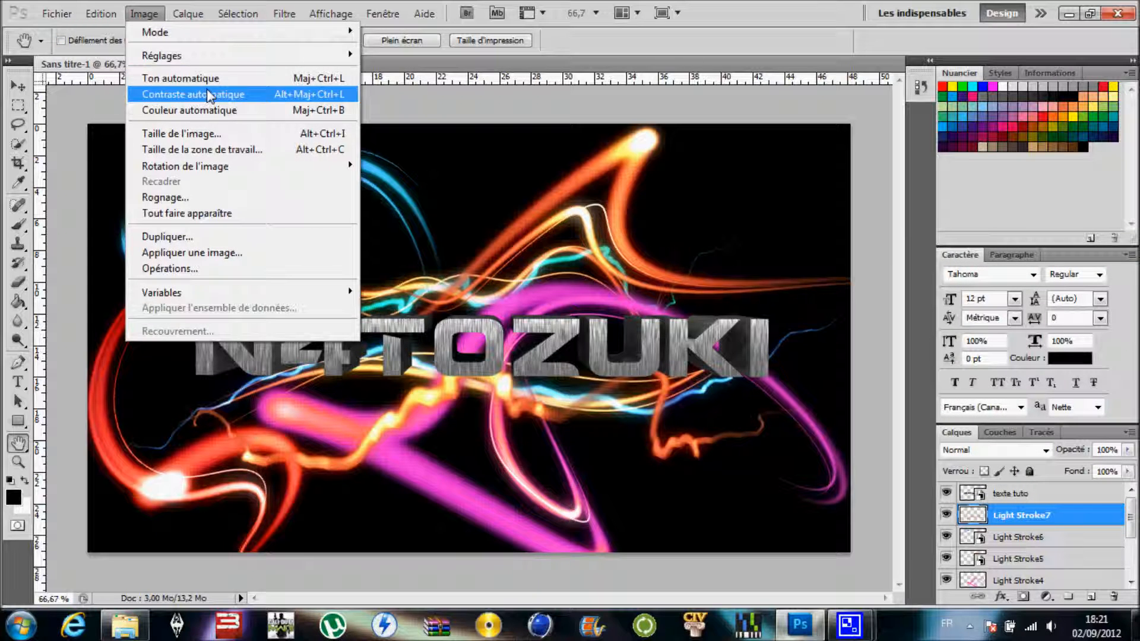
{"action": "mouse_move", "coordinate": [224, 59]}
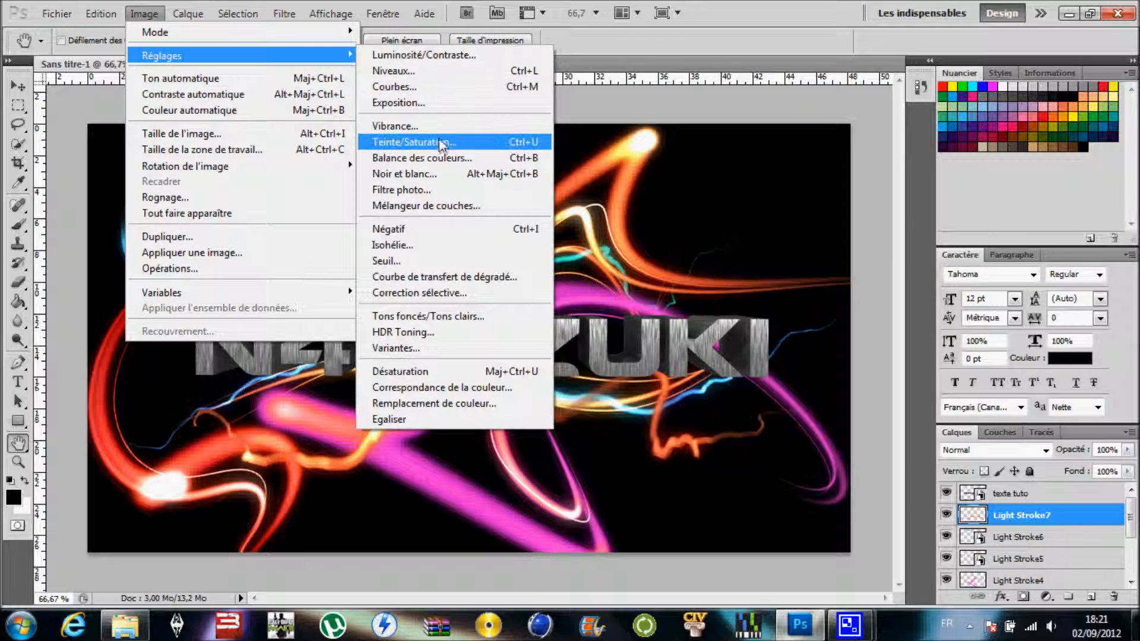
{"action": "left_click", "coordinate": [438, 142]}
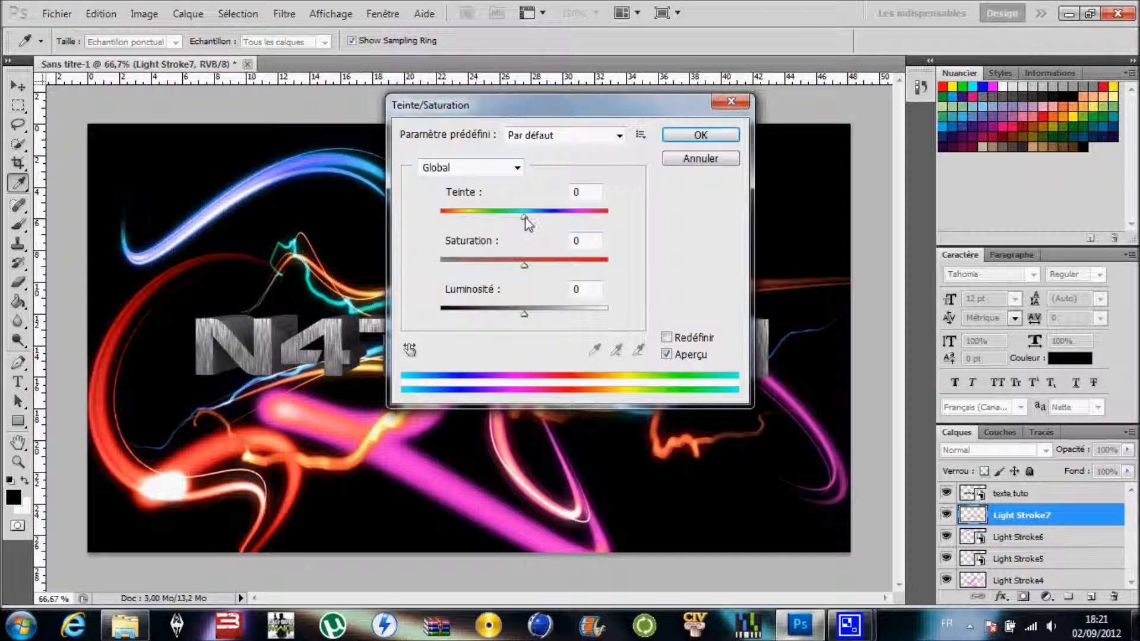
{"action": "left_click_drag", "start_coordinate": [522, 223], "coordinate": [389, 243]}
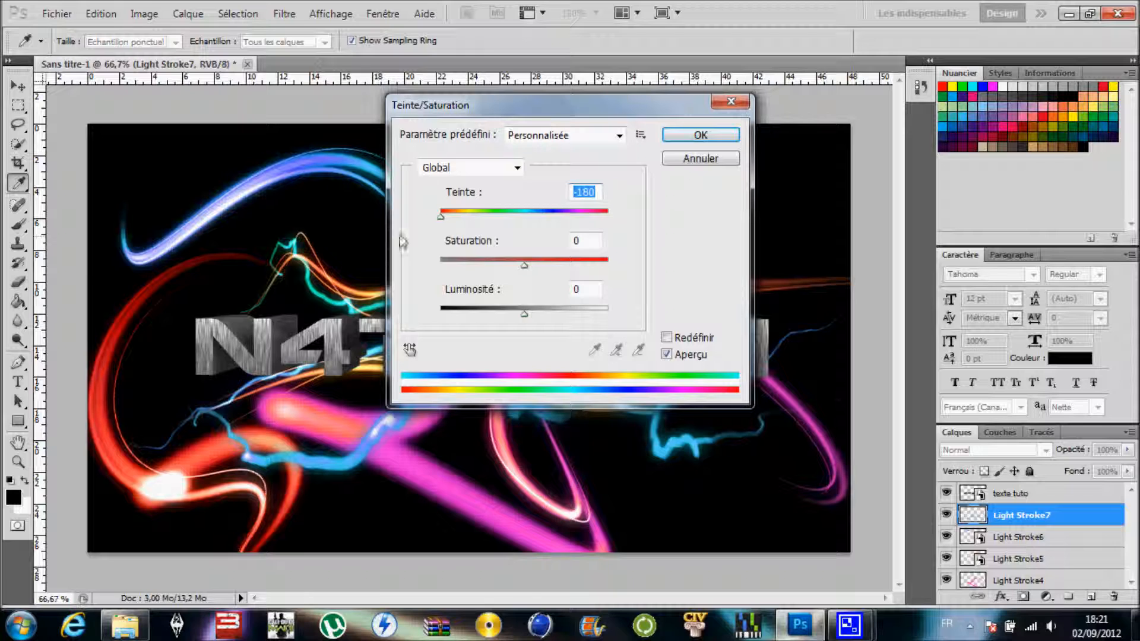
{"action": "left_click_drag", "start_coordinate": [441, 217], "coordinate": [658, 224]}
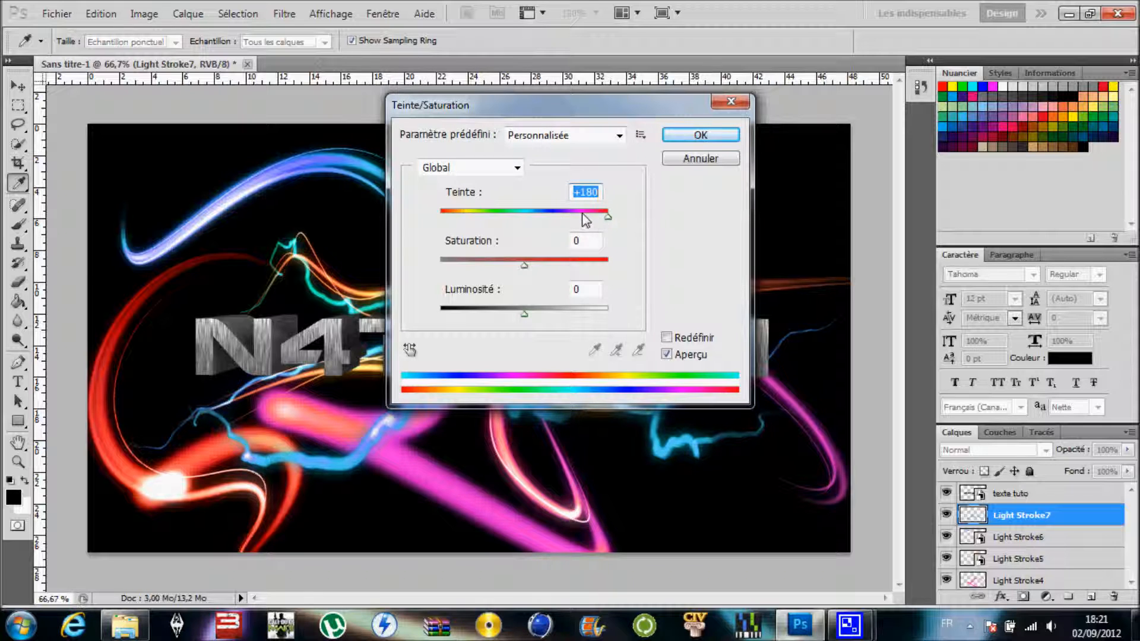
{"action": "left_click_drag", "start_coordinate": [597, 222], "coordinate": [521, 236]}
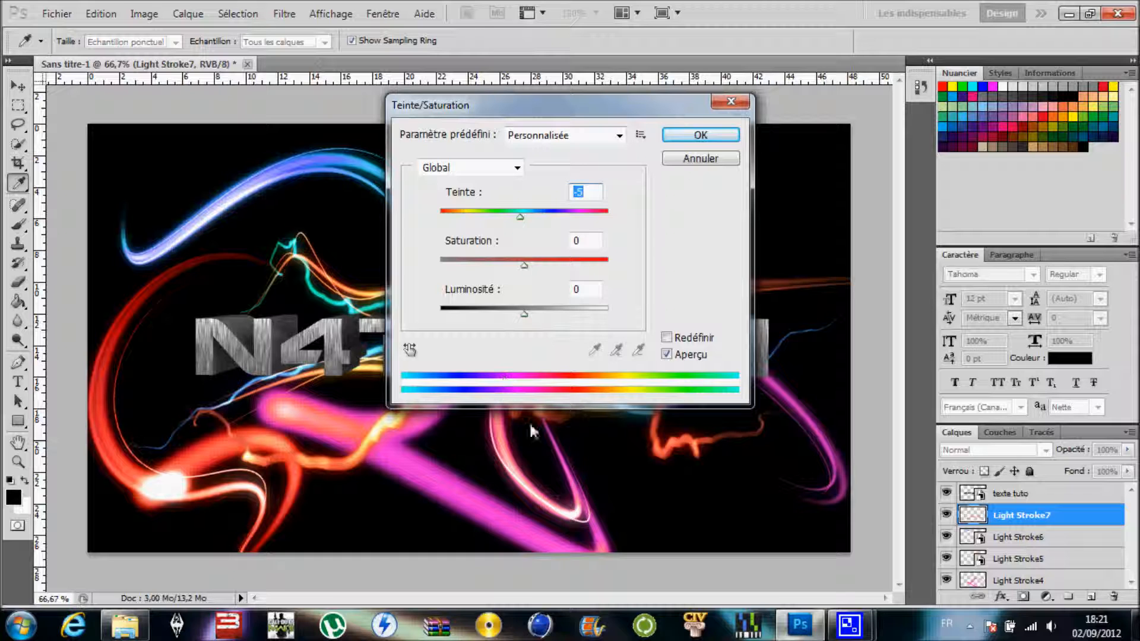
{"action": "left_click", "coordinate": [701, 136]}
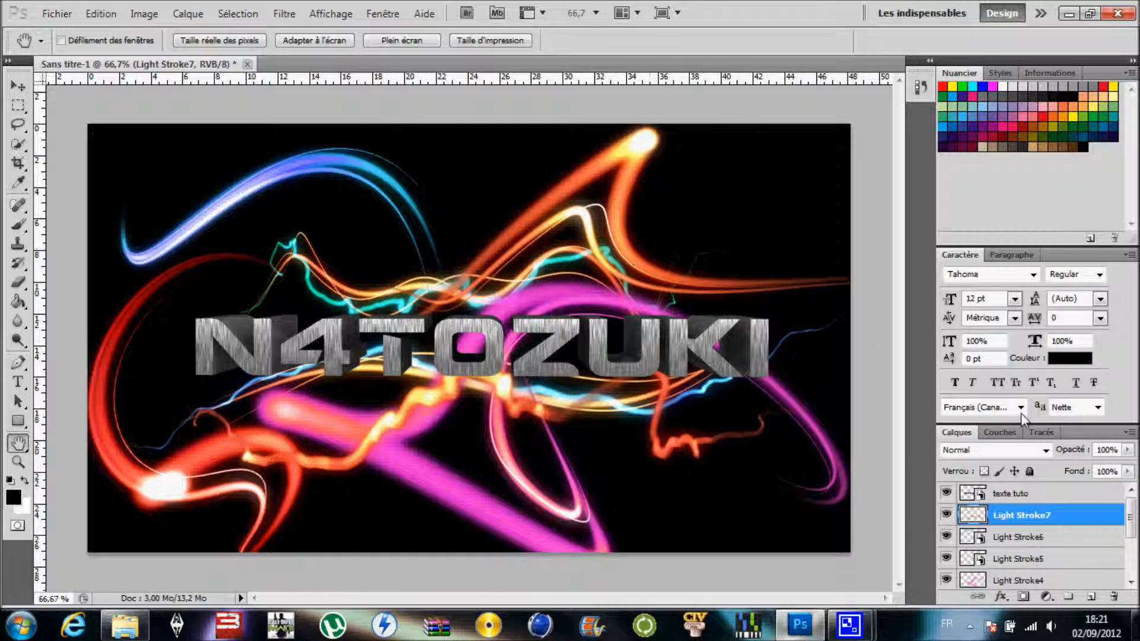
{"action": "left_click_drag", "start_coordinate": [1032, 522], "coordinate": [1034, 491]}
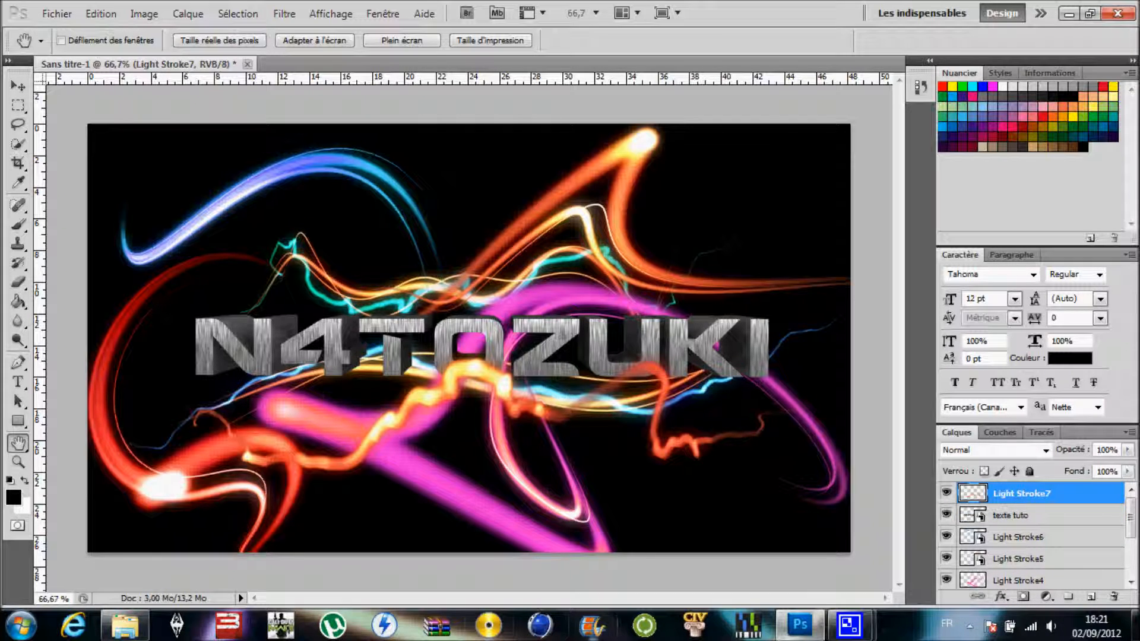
- Place Light Stroke8 from the Nouveau dossier folder at about X 706 px, Y 264 px, and move its layer beneath "texte tuto"
{"action": "left_click", "coordinate": [125, 625]}
{"action": "left_click_drag", "start_coordinate": [652, 286], "coordinate": [270, 346]}
{"action": "left_click_drag", "start_coordinate": [487, 267], "coordinate": [500, 203]}
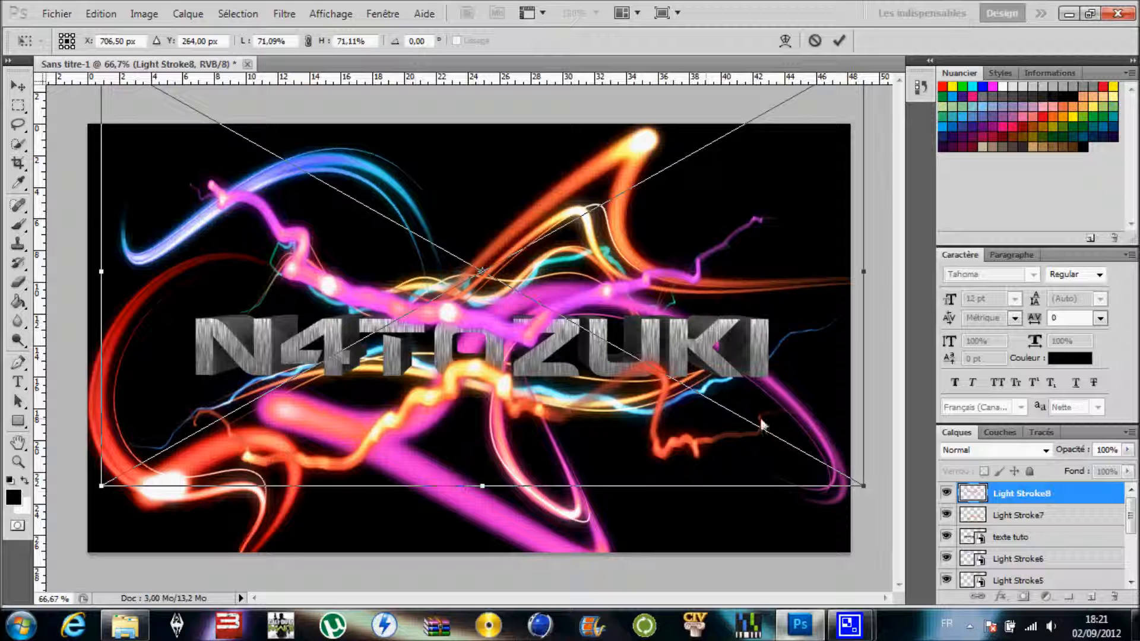
{"action": "left_click", "coordinate": [23, 442]}
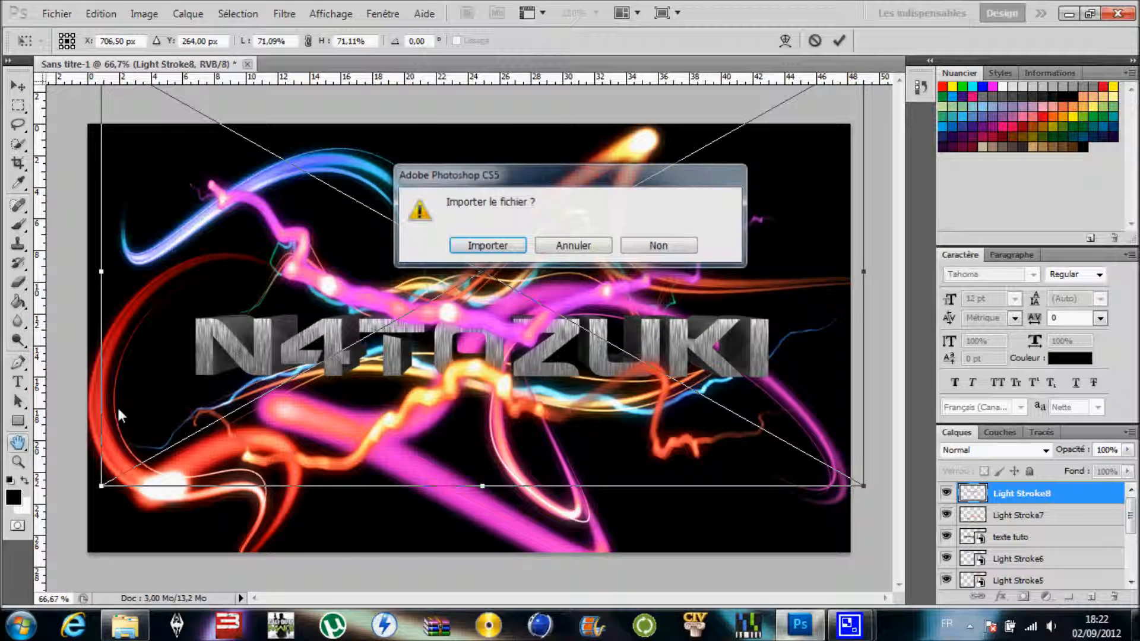
{"action": "left_click", "coordinate": [487, 245]}
{"action": "left_click_drag", "start_coordinate": [1026, 495], "coordinate": [1029, 553]}
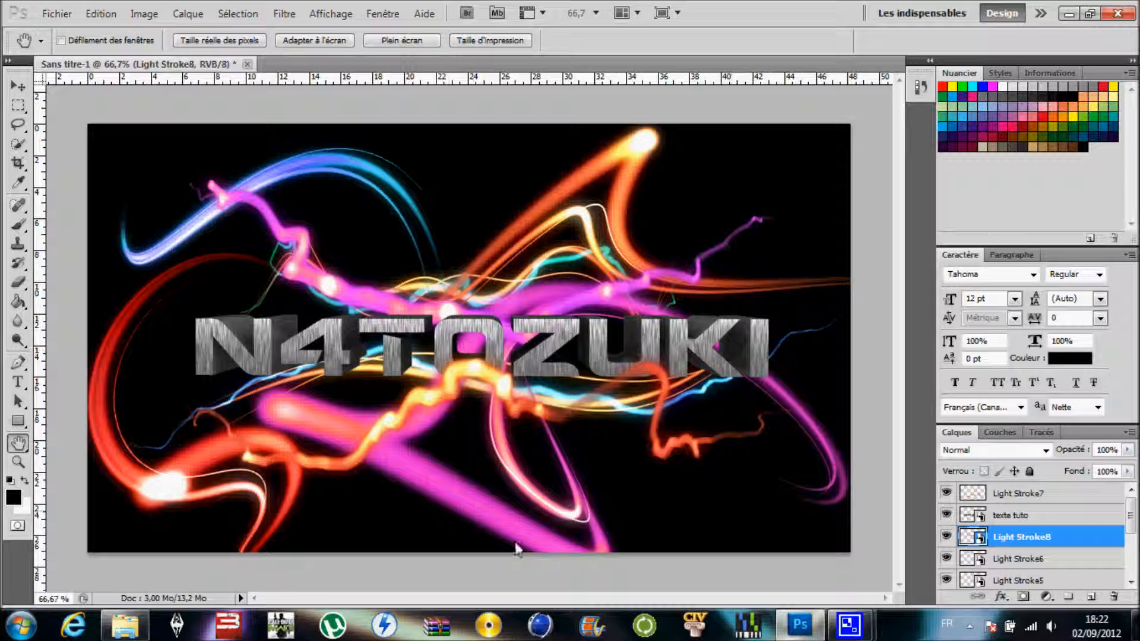
- Place Light Stroke9 from the Nouveau dossier folder, rotated about 37.87°, at about X 1010 px, Y 282 px beneath the lettering
{"action": "left_click", "coordinate": [134, 621]}
{"action": "left_click_drag", "start_coordinate": [801, 281], "coordinate": [258, 340]}
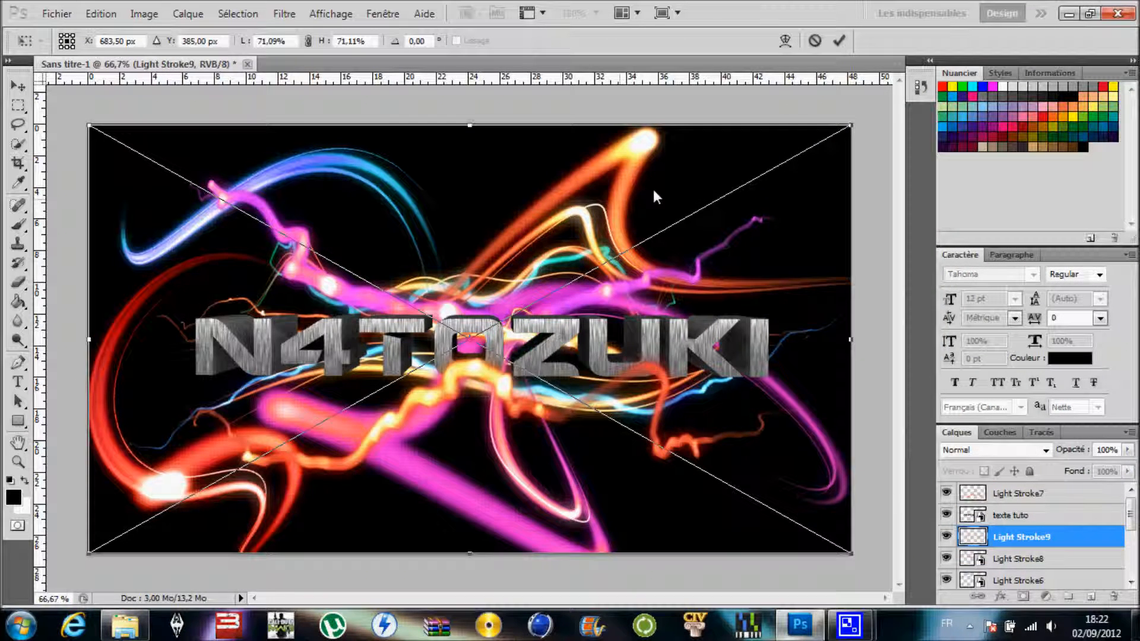
{"action": "left_click_drag", "start_coordinate": [803, 112], "coordinate": [901, 276]}
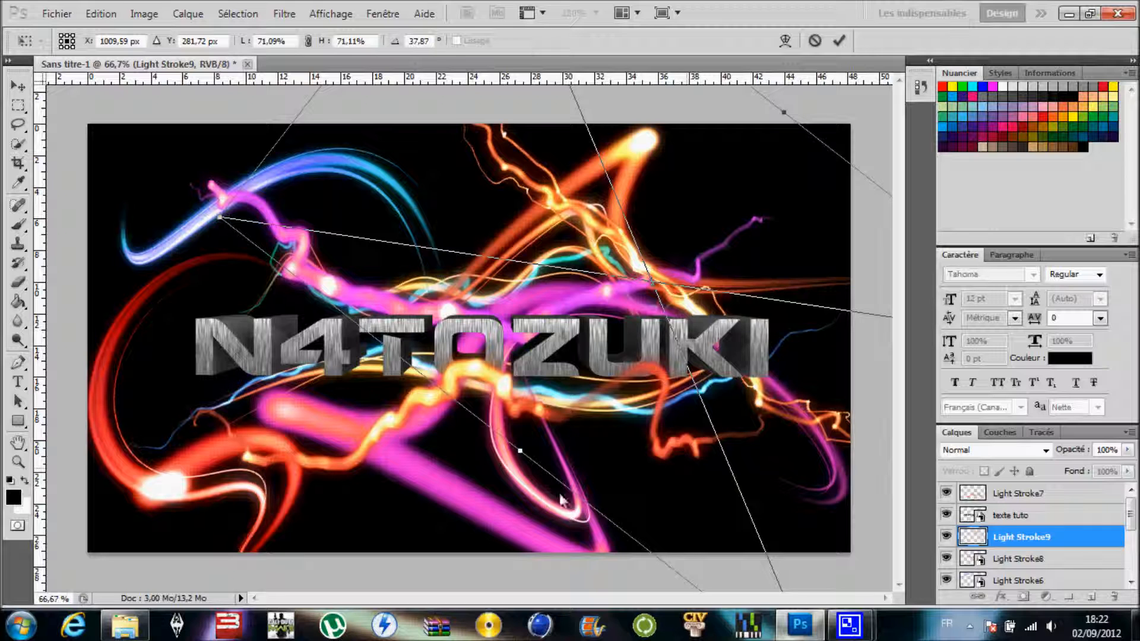
{"action": "left_click", "coordinate": [18, 440]}
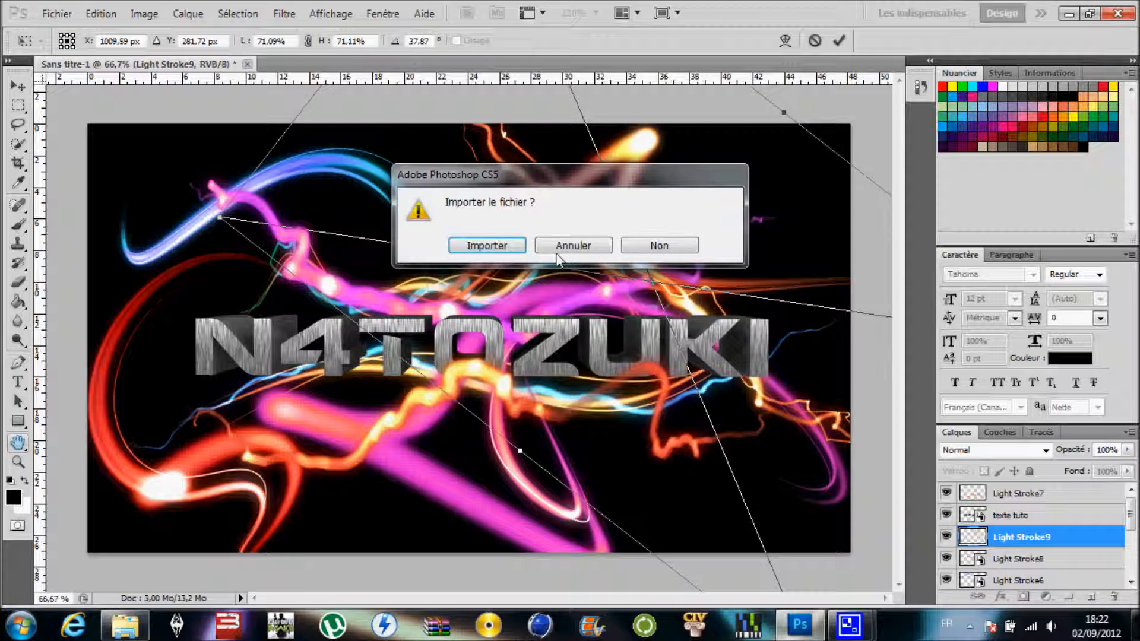
{"action": "left_click", "coordinate": [463, 257]}
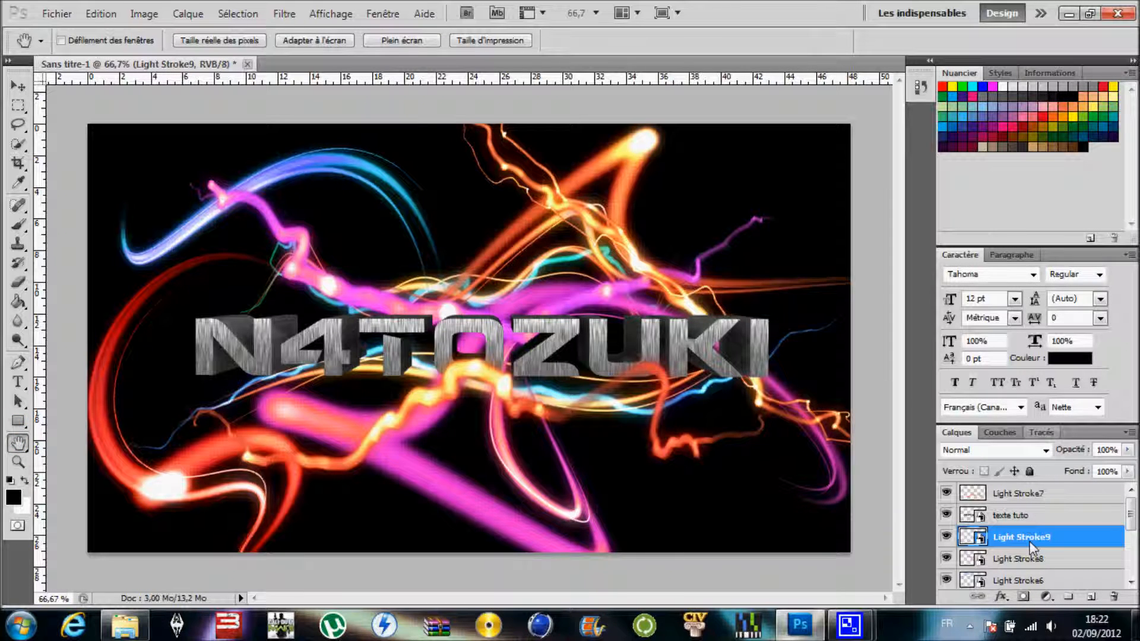
- Rasterize the Light Stroke9 layer and recolour it with Hue/Saturation by setting the hue to -131
{"action": "right_click", "coordinate": [1034, 548]}
{"action": "left_click", "coordinate": [980, 274]}
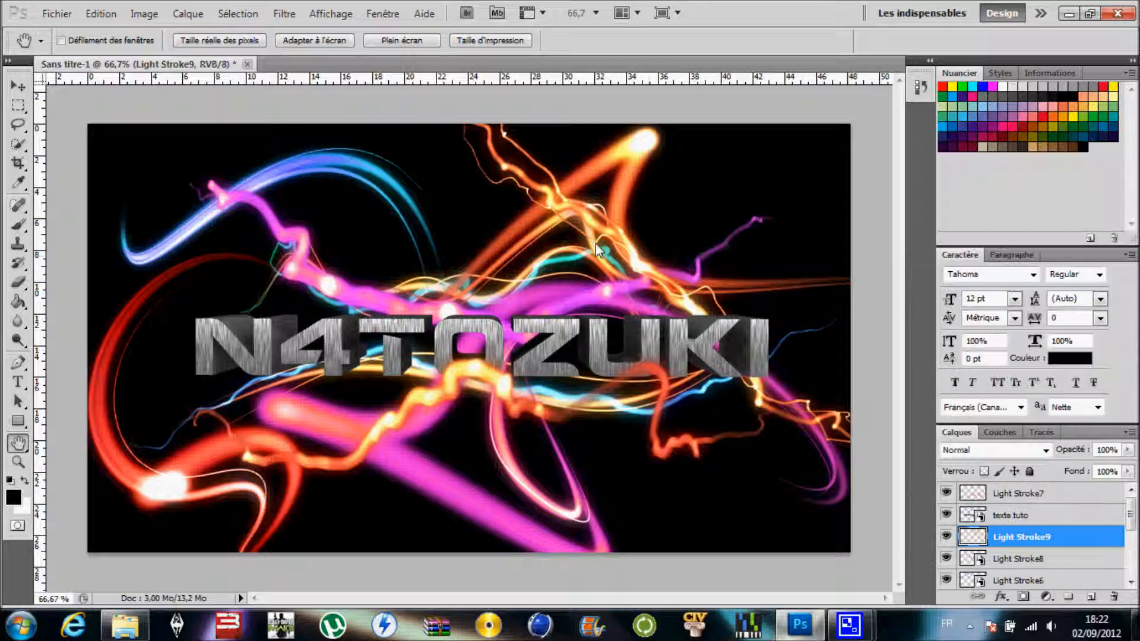
{"action": "left_click", "coordinate": [143, 13]}
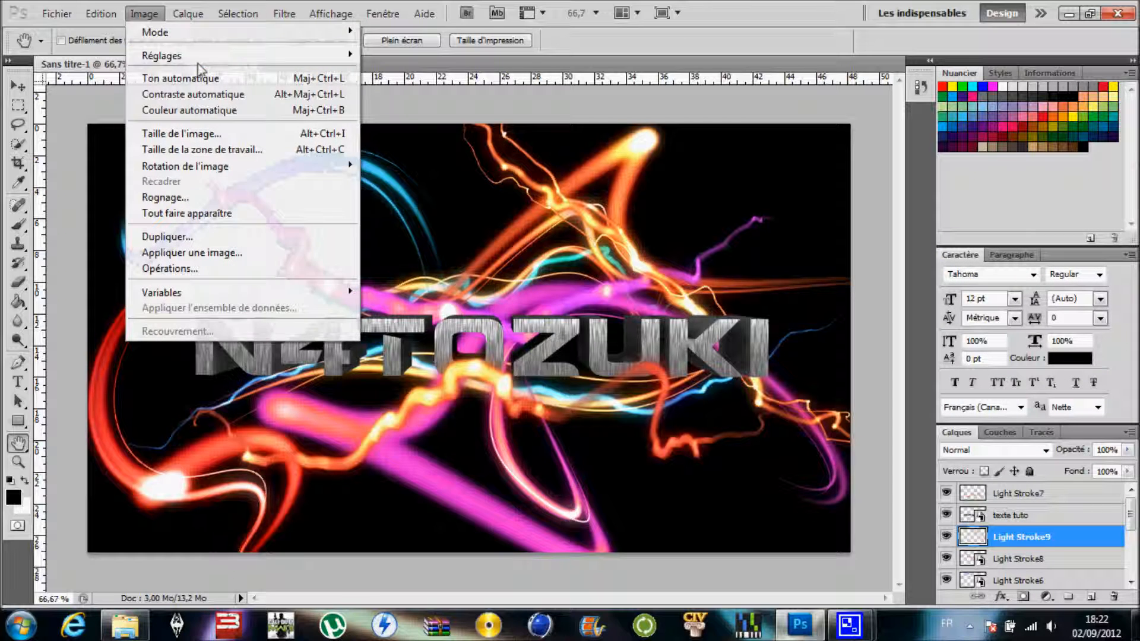
{"action": "mouse_move", "coordinate": [215, 57]}
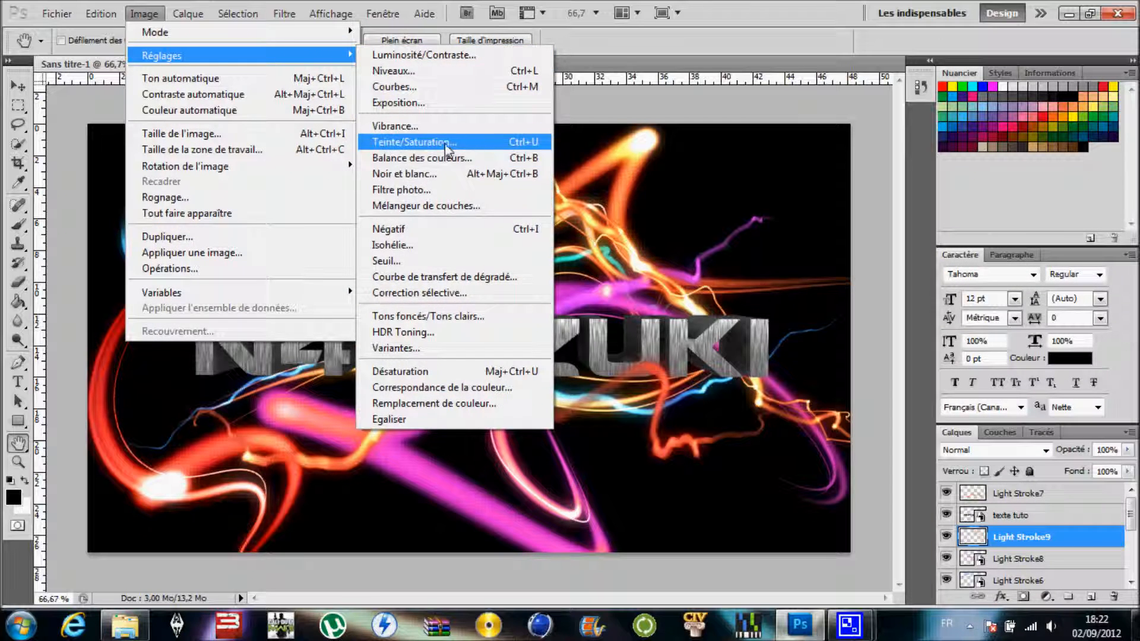
{"action": "left_click", "coordinate": [418, 142]}
{"action": "left_click_drag", "start_coordinate": [498, 225], "coordinate": [462, 230]}
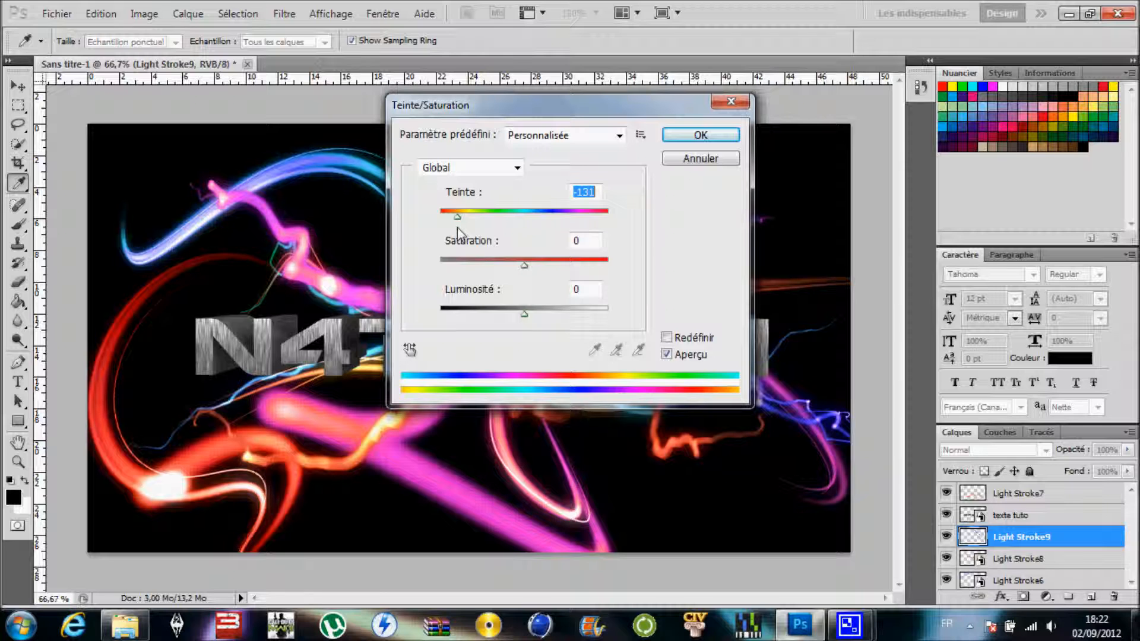
{"action": "left_click", "coordinate": [692, 134]}
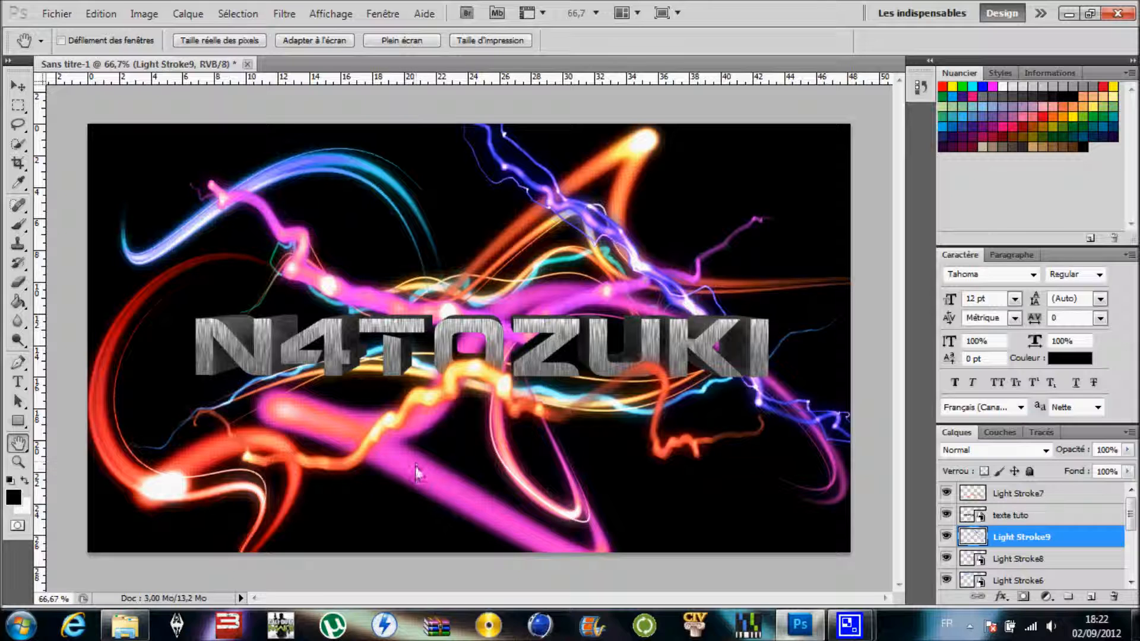
- Place Light Stroke10 from the Nouveau dossier folder, rotated about 27.74°, at about X 606 px, Y 438 px beneath the lettering
{"action": "left_click", "coordinate": [126, 624]}
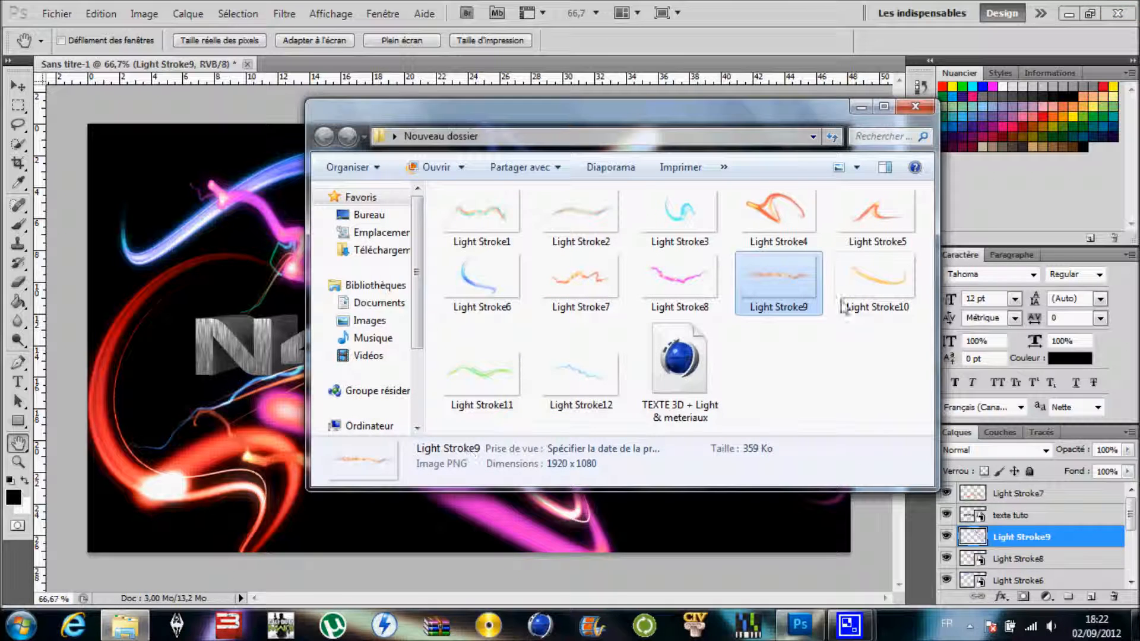
{"action": "double_click", "coordinate": [879, 287]}
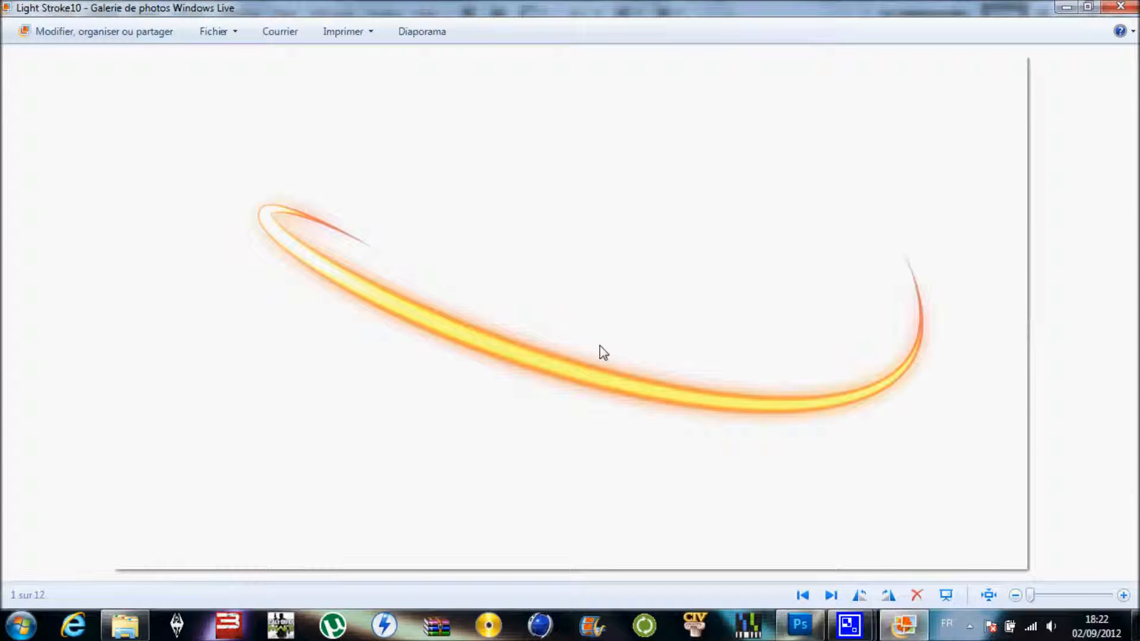
{"action": "left_click", "coordinate": [1120, 6]}
{"action": "left_click_drag", "start_coordinate": [893, 279], "coordinate": [226, 454]}
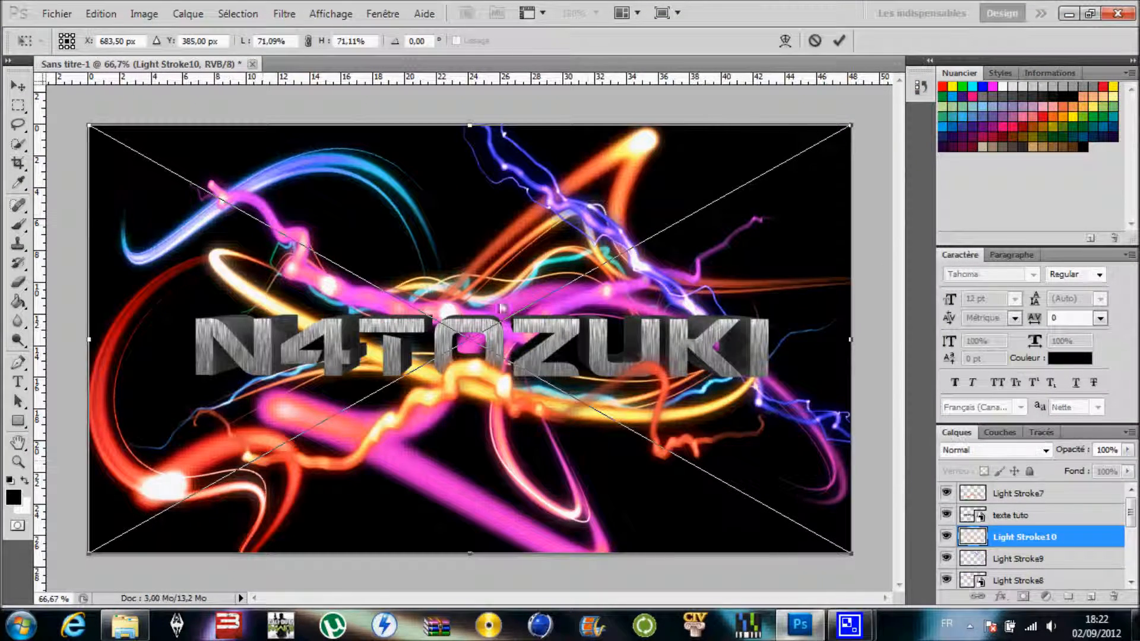
{"action": "left_click_drag", "start_coordinate": [700, 107], "coordinate": [953, 188]}
{"action": "left_click_drag", "start_coordinate": [759, 275], "coordinate": [714, 316]}
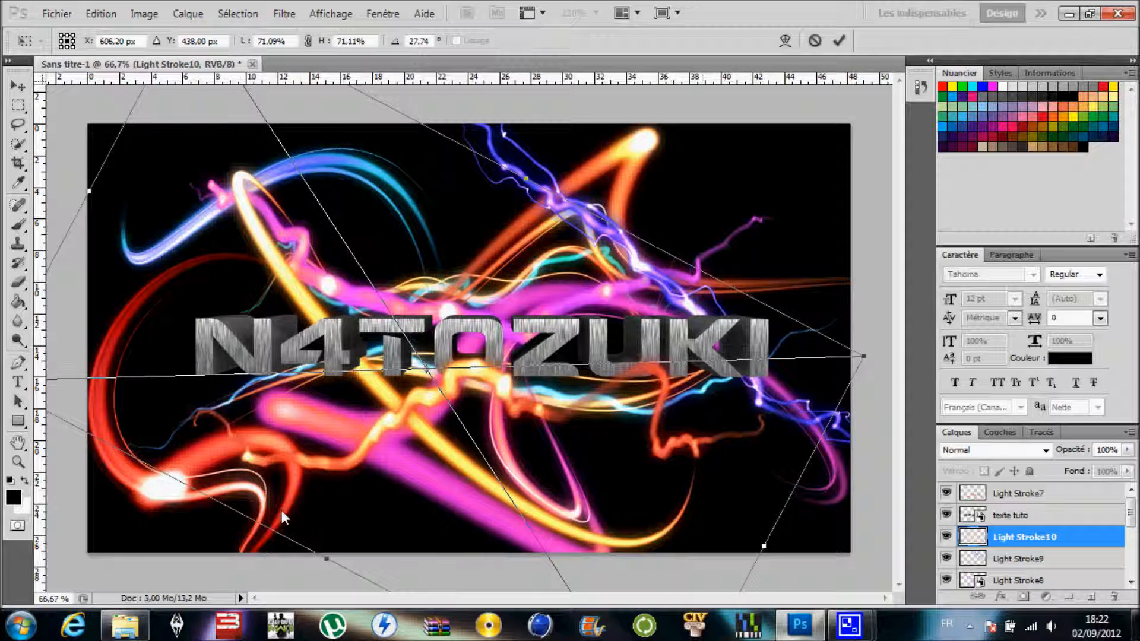
{"action": "left_click", "coordinate": [16, 444]}
{"action": "left_click", "coordinate": [480, 246]}
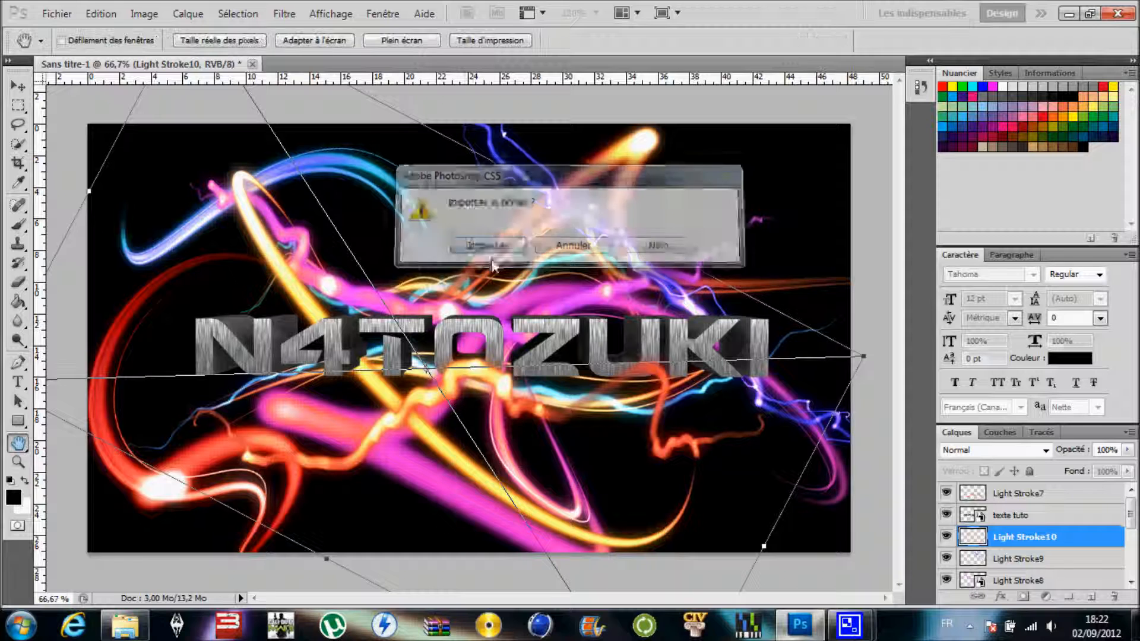
- Place a second Light Stroke10 from the Nouveau dossier folder, rotated about -155.4°, at about X 1024 px, Y 291 px, above the "texte tuto" layer
{"action": "left_click", "coordinate": [125, 626]}
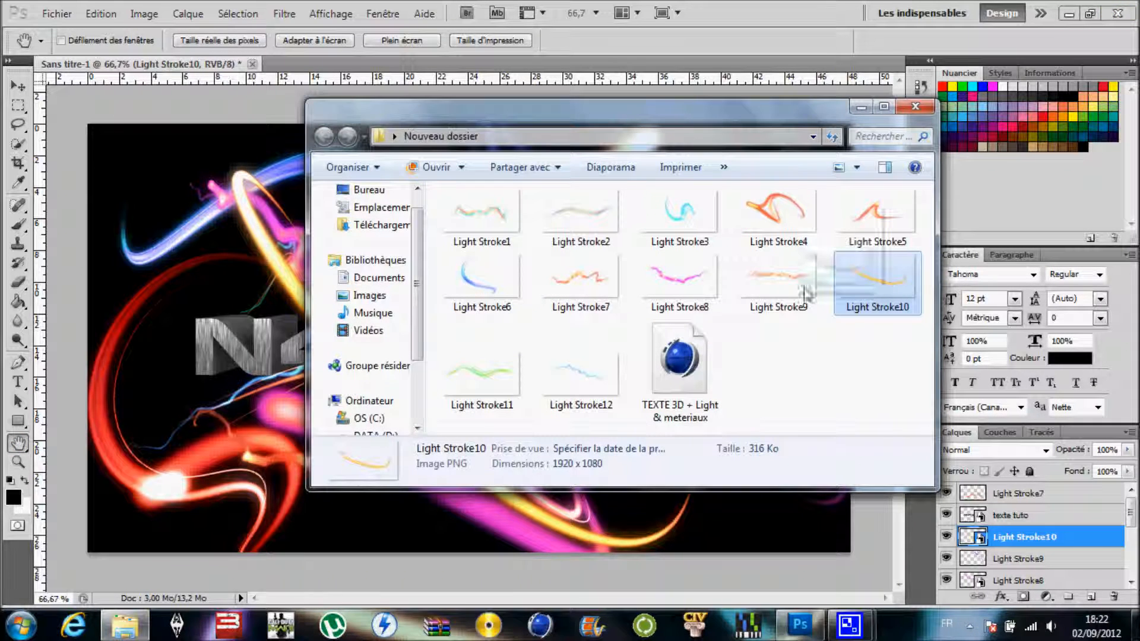
{"action": "key", "text": "Delete"}
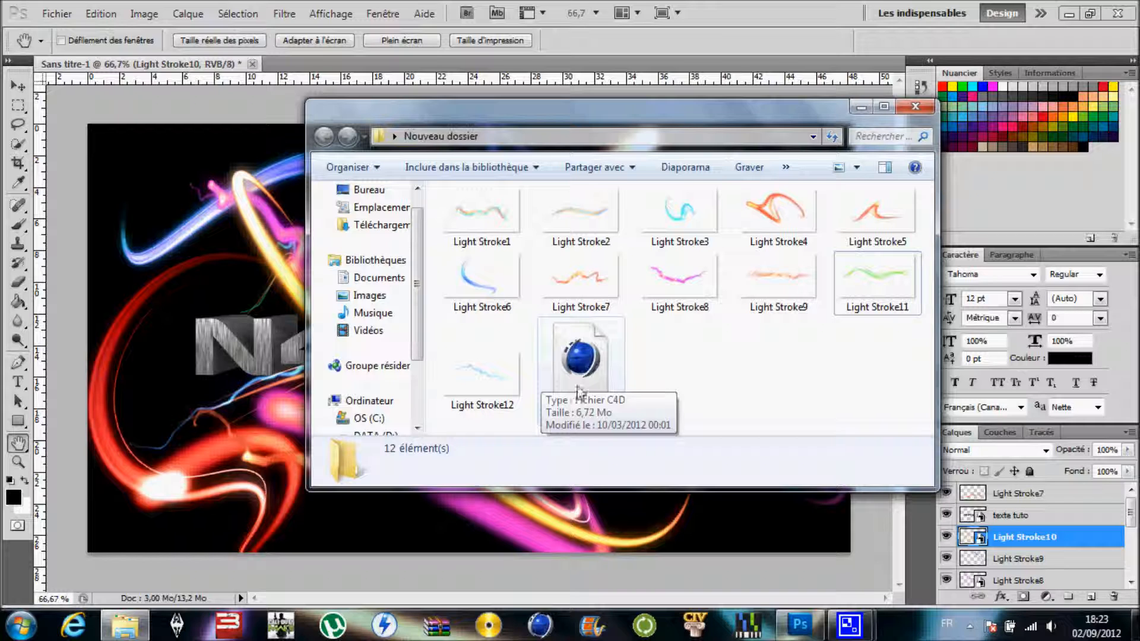
{"action": "key", "text": "ctrl+z"}
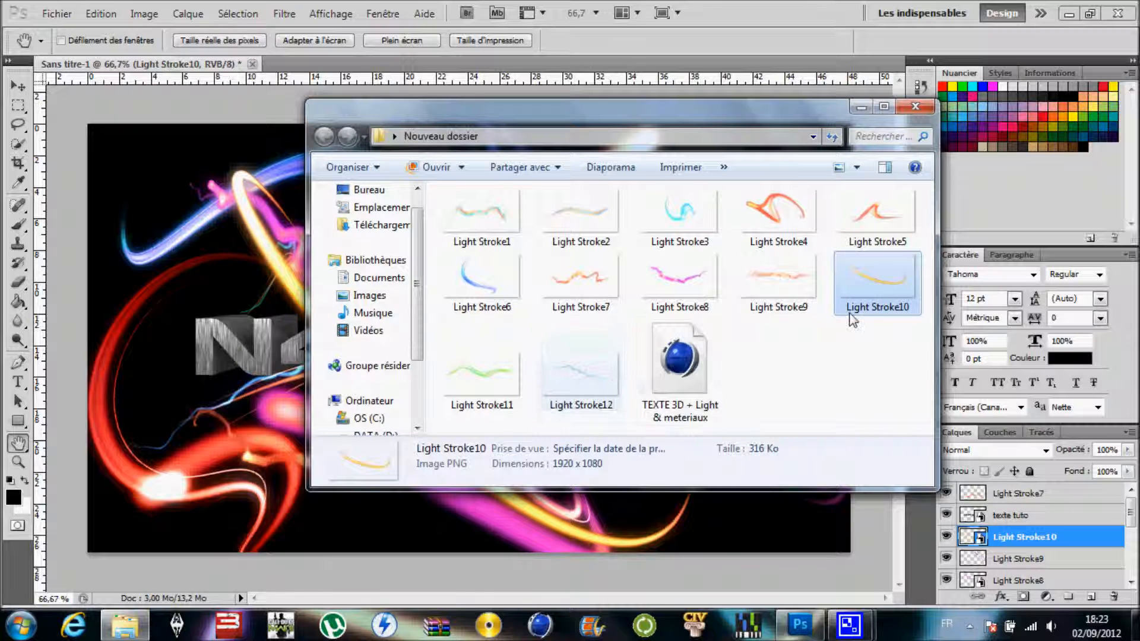
{"action": "left_click_drag", "start_coordinate": [881, 277], "coordinate": [221, 290]}
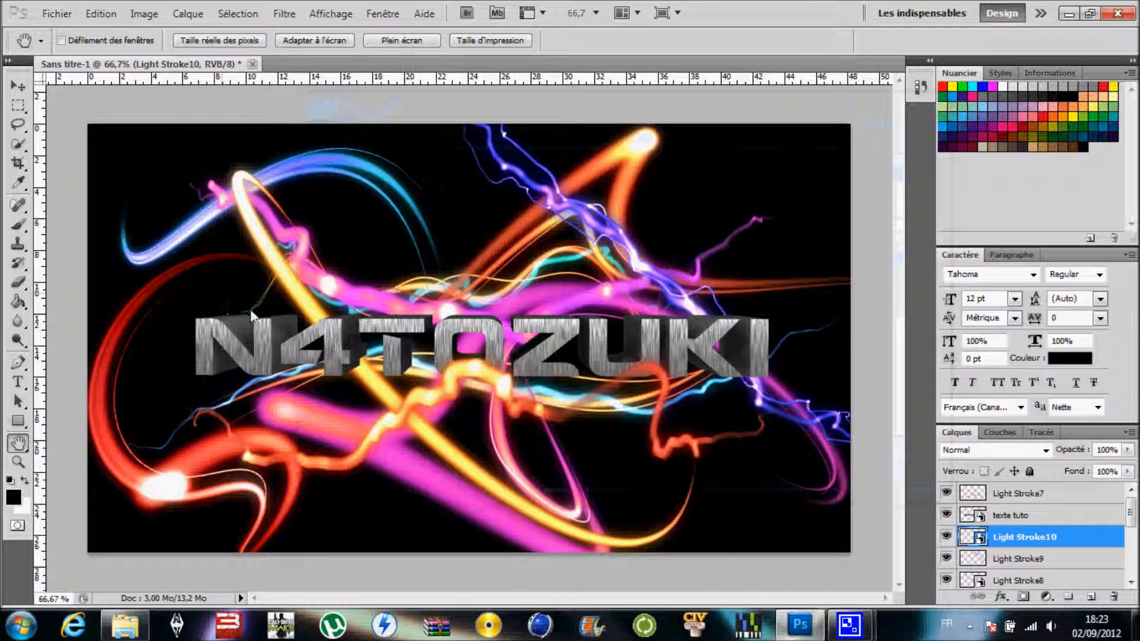
{"action": "left_click_drag", "start_coordinate": [853, 110], "coordinate": [361, 359]}
{"action": "left_click_drag", "start_coordinate": [682, 281], "coordinate": [859, 238]}
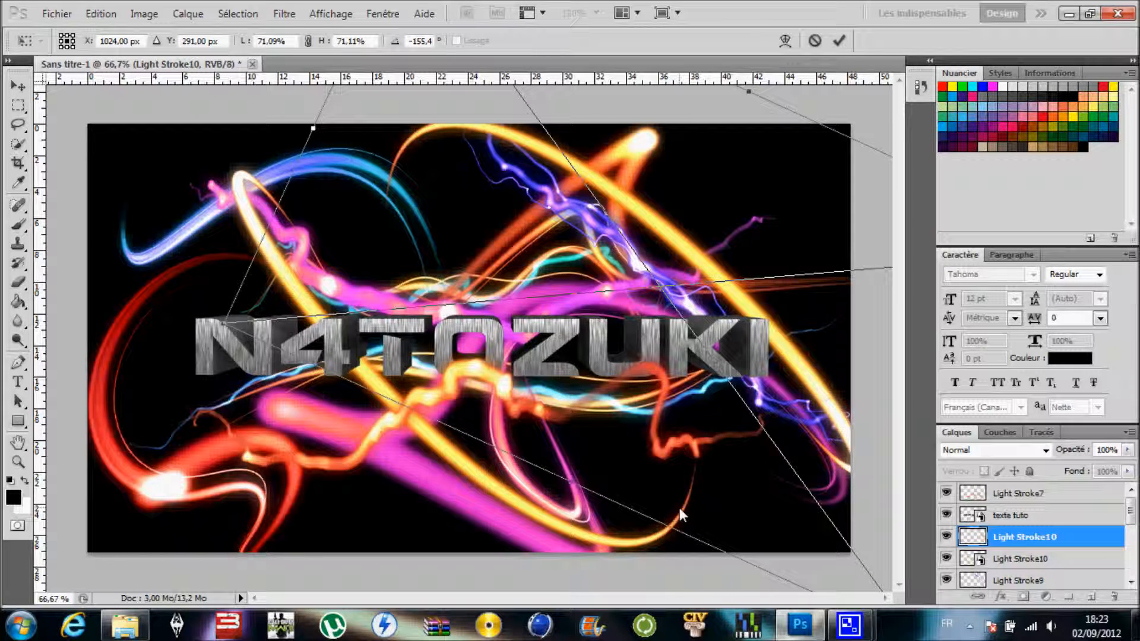
{"action": "left_click", "coordinate": [18, 442]}
{"action": "left_click", "coordinate": [475, 453]}
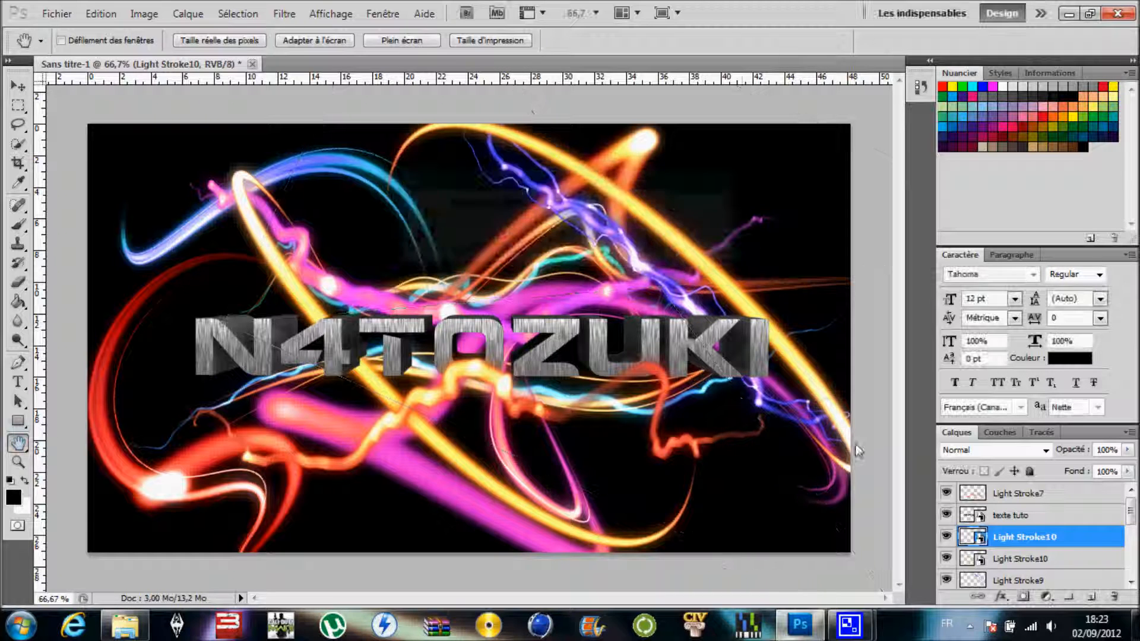
{"action": "left_click_drag", "start_coordinate": [1026, 539], "coordinate": [1032, 516]}
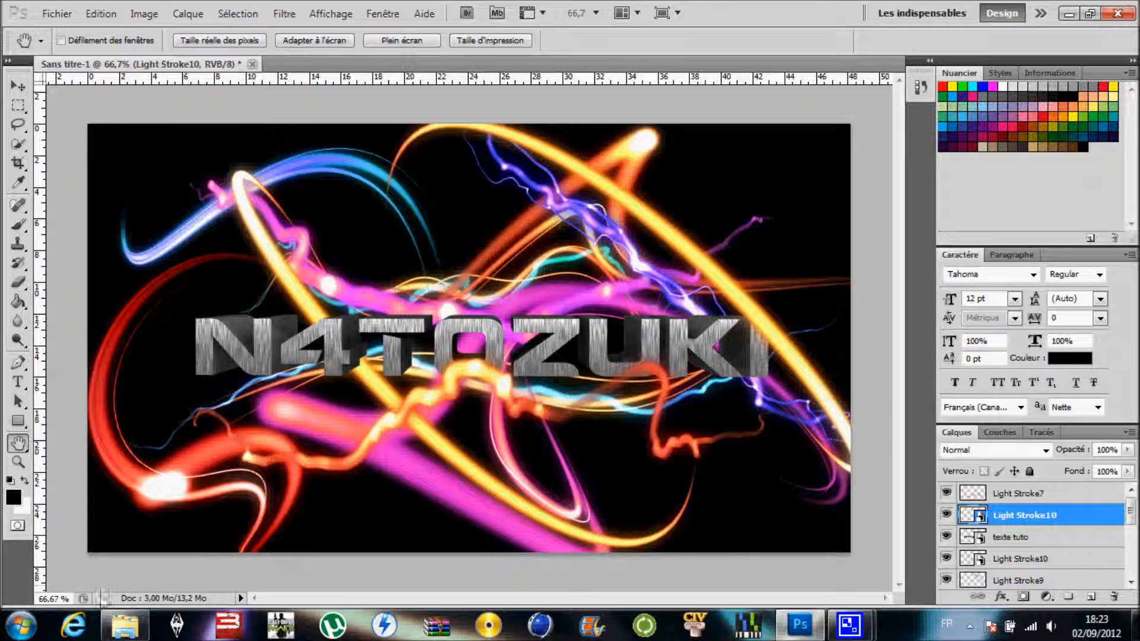
- Place Light Stroke11 from the Nouveau dossier folder, rotated about 30.63°, at about X 828 px, Y 523 px, and move its layer beneath "texte tuto"
{"action": "left_click", "coordinate": [125, 626]}
{"action": "left_click_drag", "start_coordinate": [475, 373], "coordinate": [252, 353]}
{"action": "left_click_drag", "start_coordinate": [342, 339], "coordinate": [548, 403]}
{"action": "left_click_drag", "start_coordinate": [502, 243], "coordinate": [629, 238]}
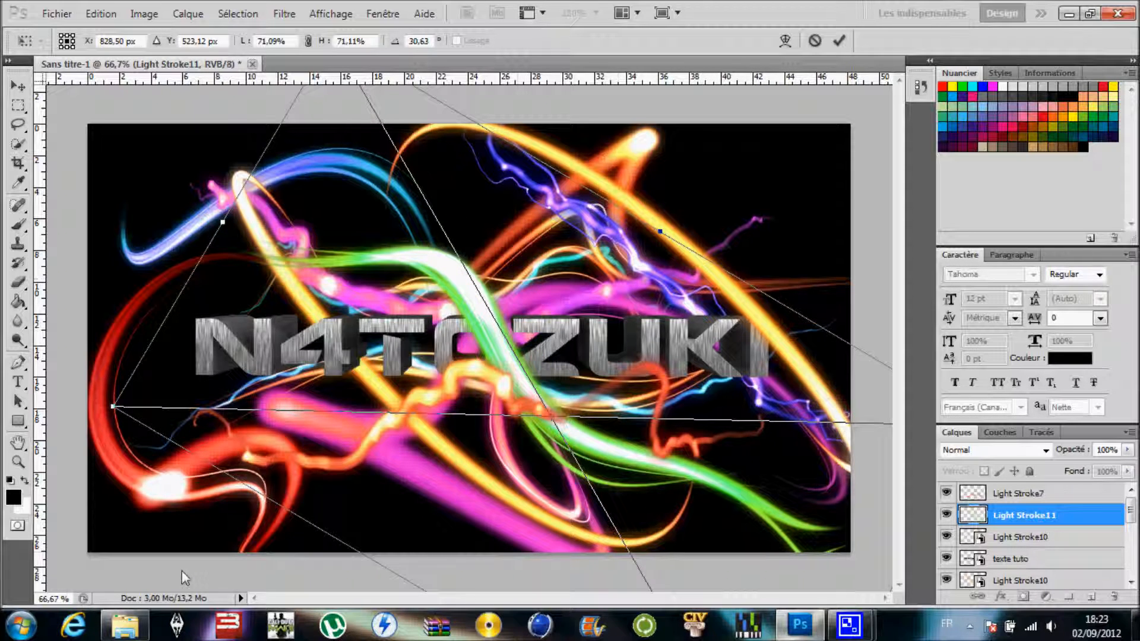
{"action": "left_click", "coordinate": [18, 443]}
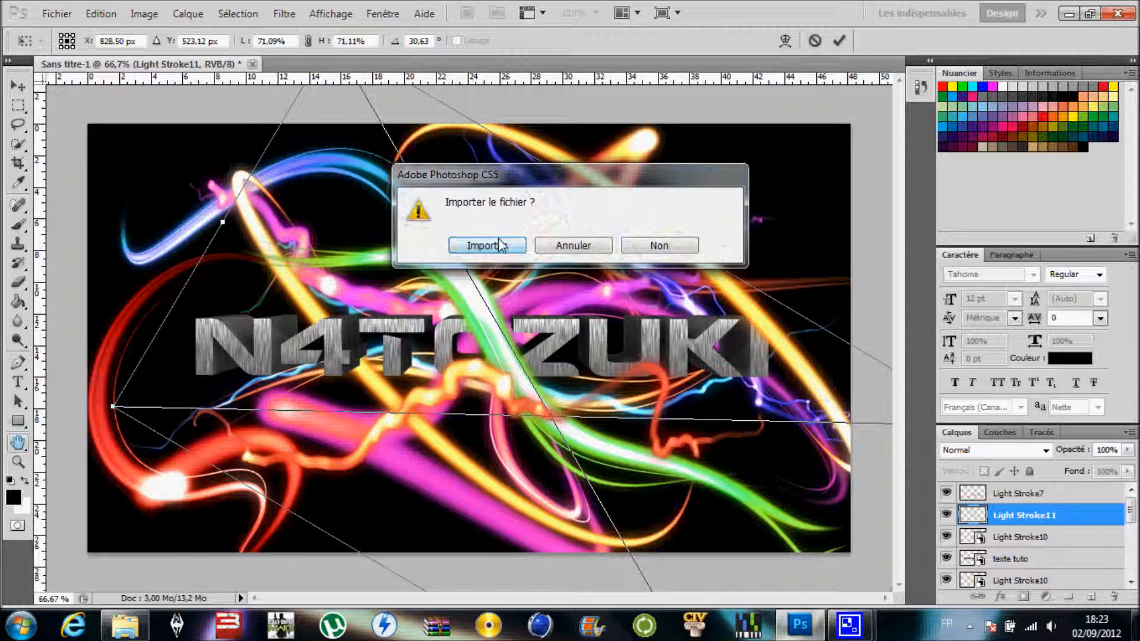
{"action": "left_click", "coordinate": [502, 244]}
{"action": "left_click_drag", "start_coordinate": [1045, 515], "coordinate": [1040, 582]}
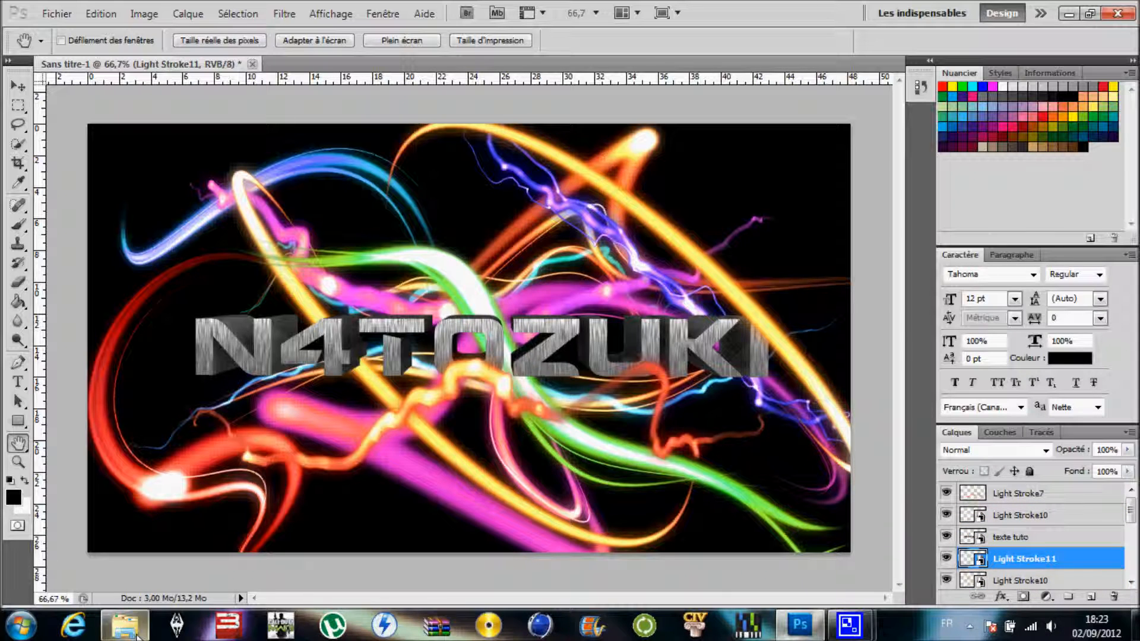
- Place Light Stroke12 from the Nouveau dossier folder, unrotated, at about X 910 px, Y 229 px beneath the lettering
{"action": "left_click", "coordinate": [137, 636]}
{"action": "left_click_drag", "start_coordinate": [582, 356], "coordinate": [247, 383]}
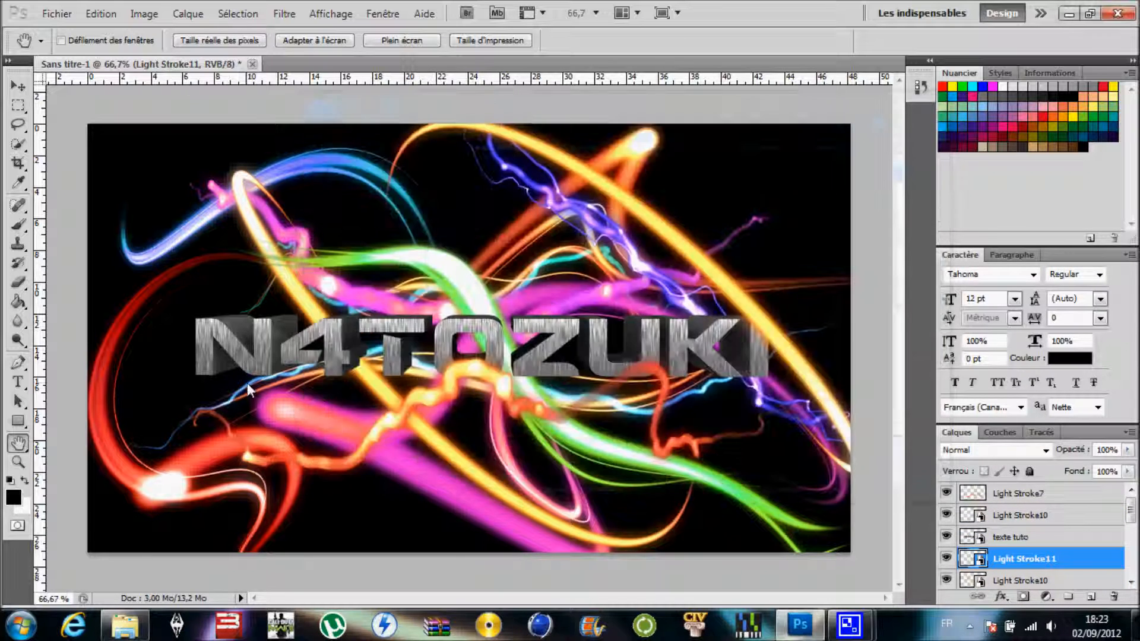
{"action": "left_click_drag", "start_coordinate": [365, 213], "coordinate": [498, 110]}
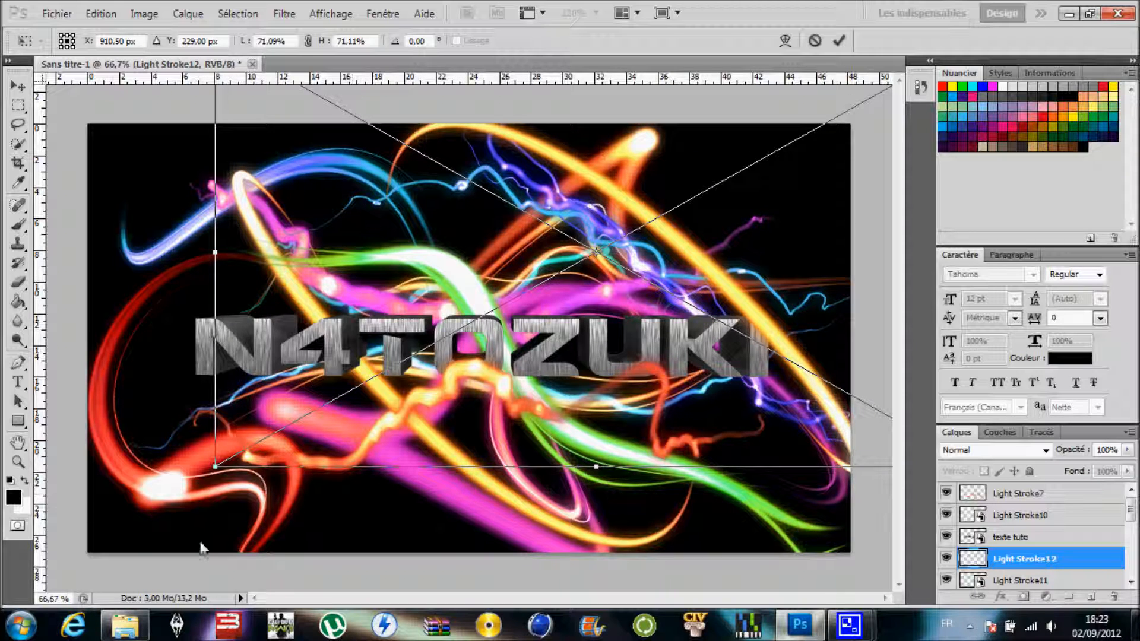
{"action": "left_click", "coordinate": [17, 443]}
{"action": "left_click", "coordinate": [488, 247]}
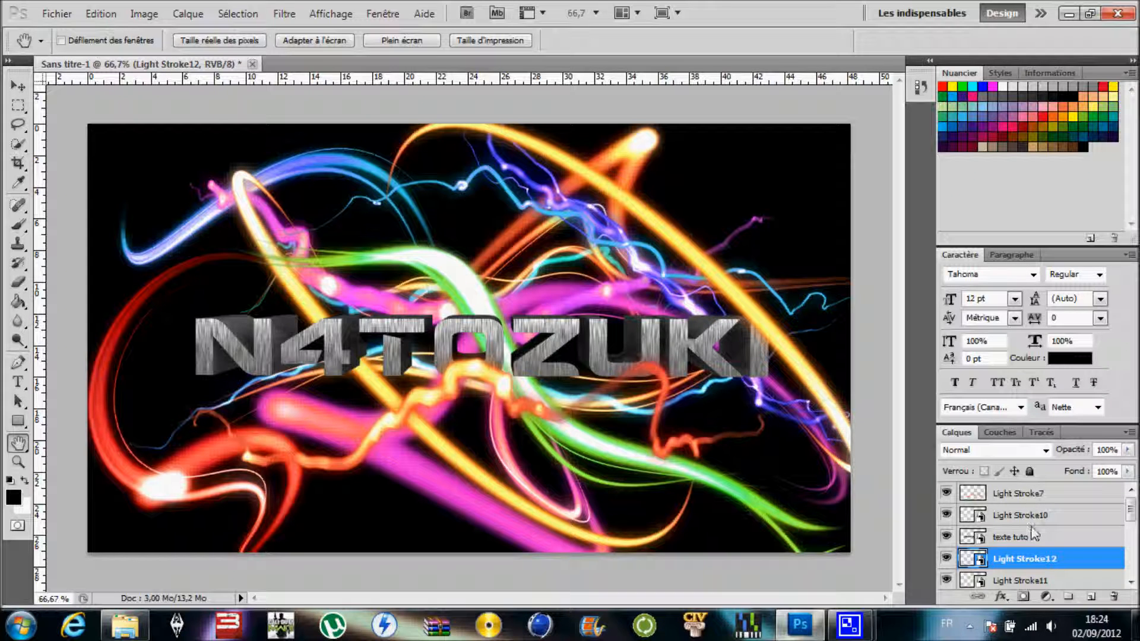
- Move the upper Light Stroke10 layer and the Light Stroke7 layer beneath "texte tuto" so the lettering is the topmost layer
{"action": "left_click_drag", "start_coordinate": [1041, 521], "coordinate": [1037, 548]}
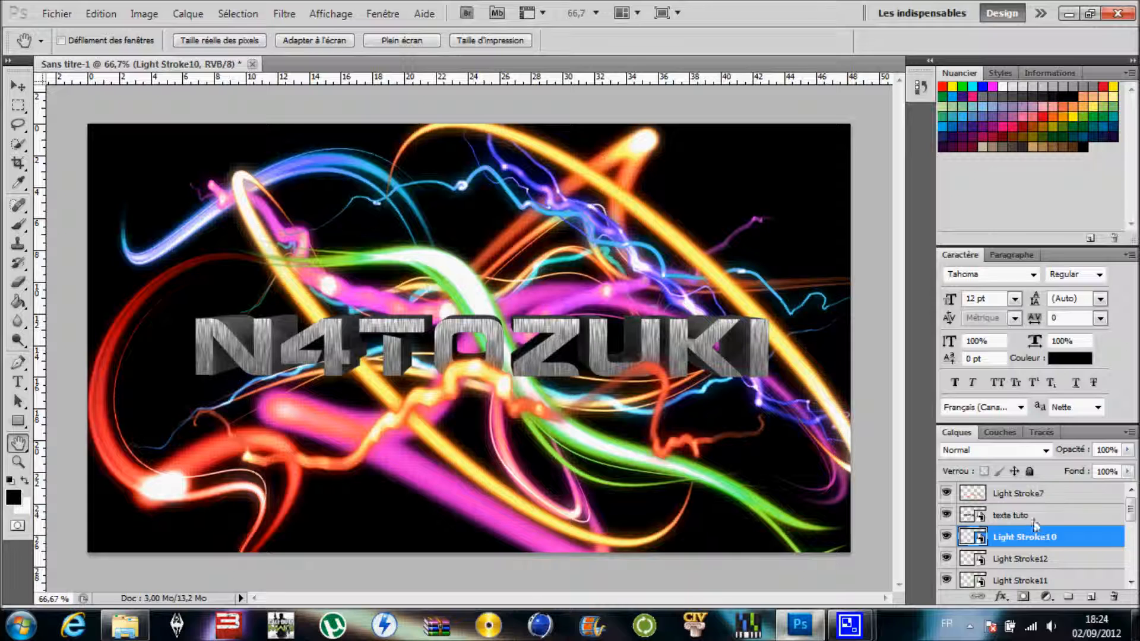
{"action": "left_click_drag", "start_coordinate": [1031, 499], "coordinate": [1034, 536]}
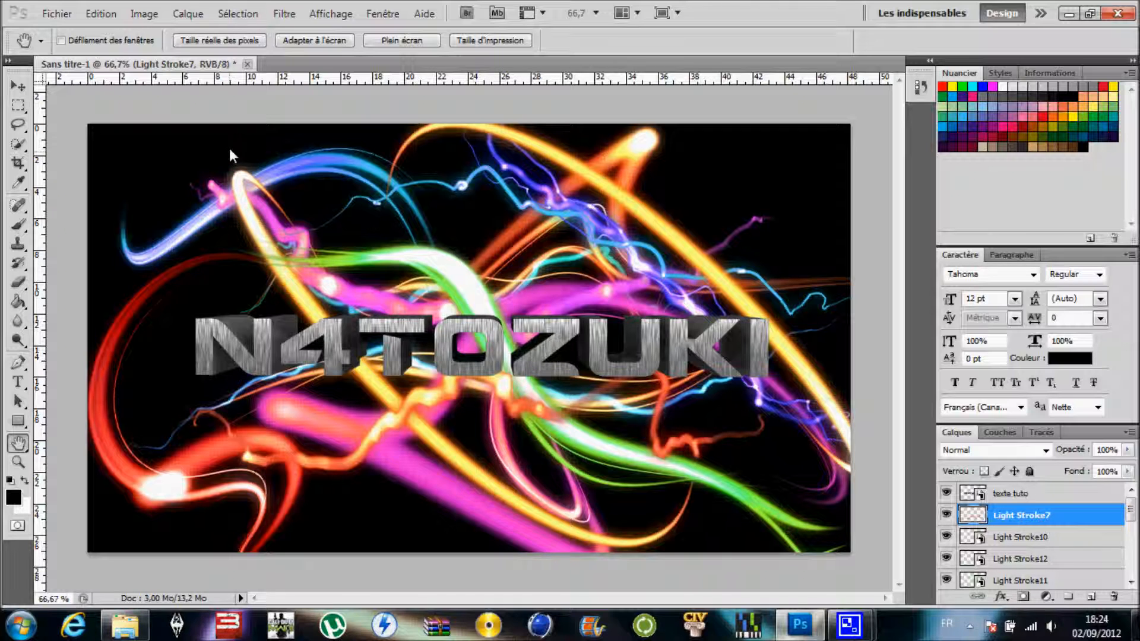
- Save a JPEG copy of the wallpaper to the desktop (Bureau) as Sans titre-1.jpg at quality 10 (Maximum), standard baseline format
{"action": "left_click", "coordinate": [62, 13]}
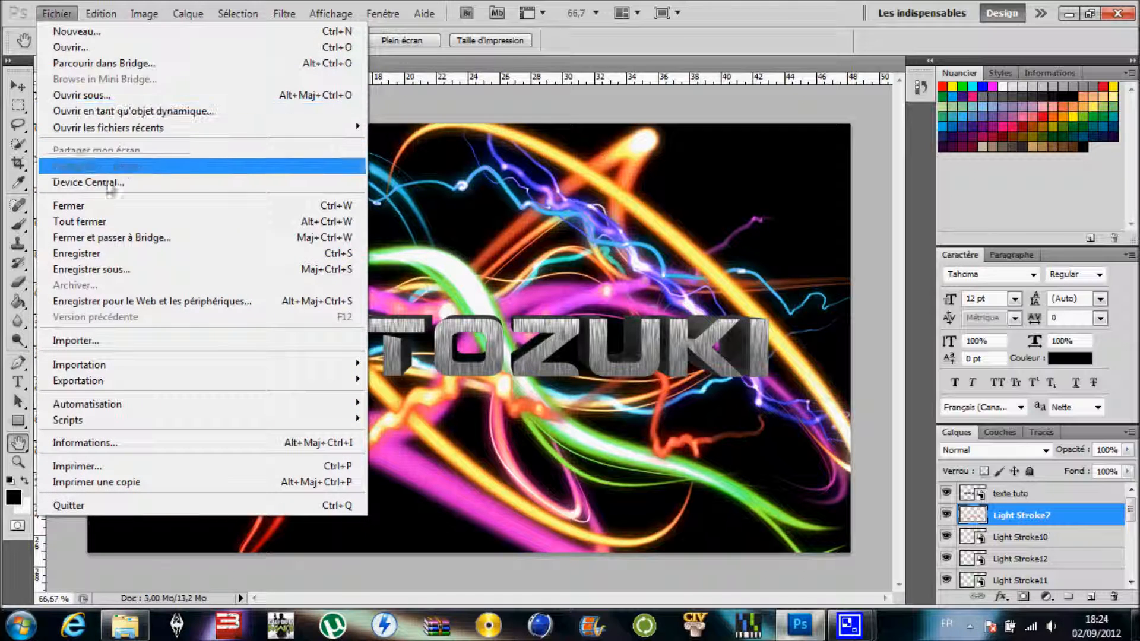
{"action": "left_click", "coordinate": [127, 271]}
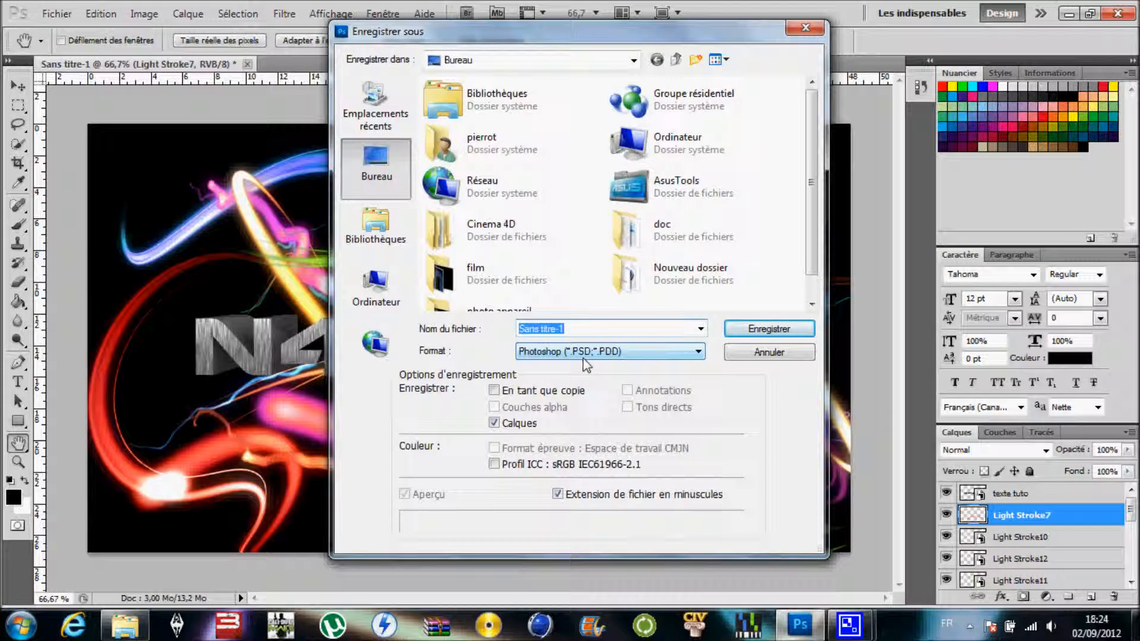
{"action": "left_click", "coordinate": [662, 332]}
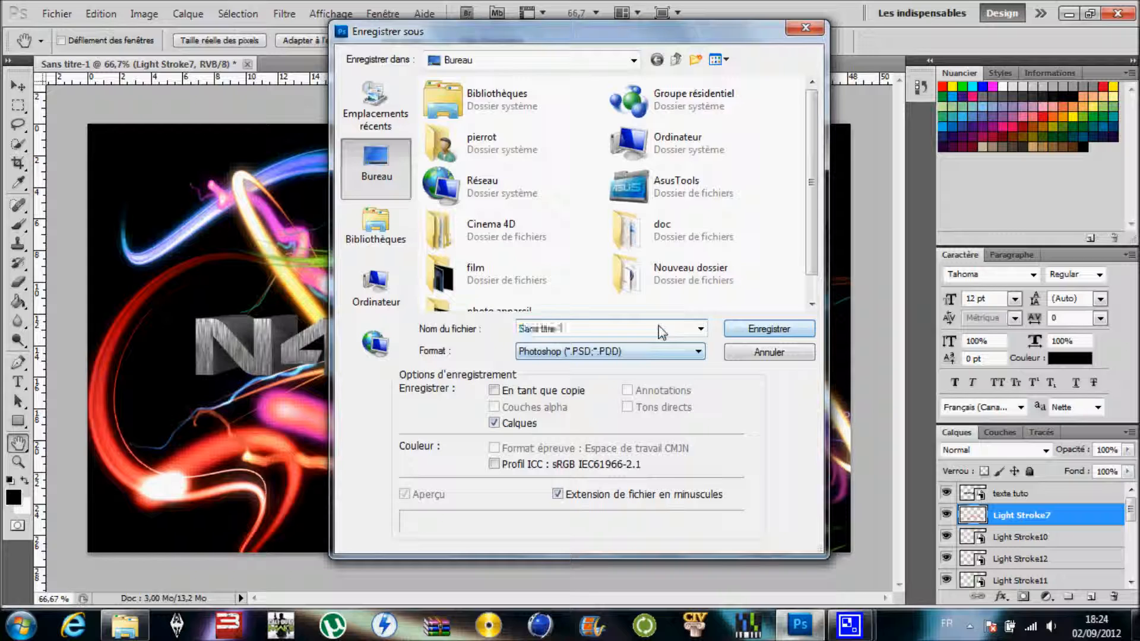
{"action": "left_click", "coordinate": [701, 329]}
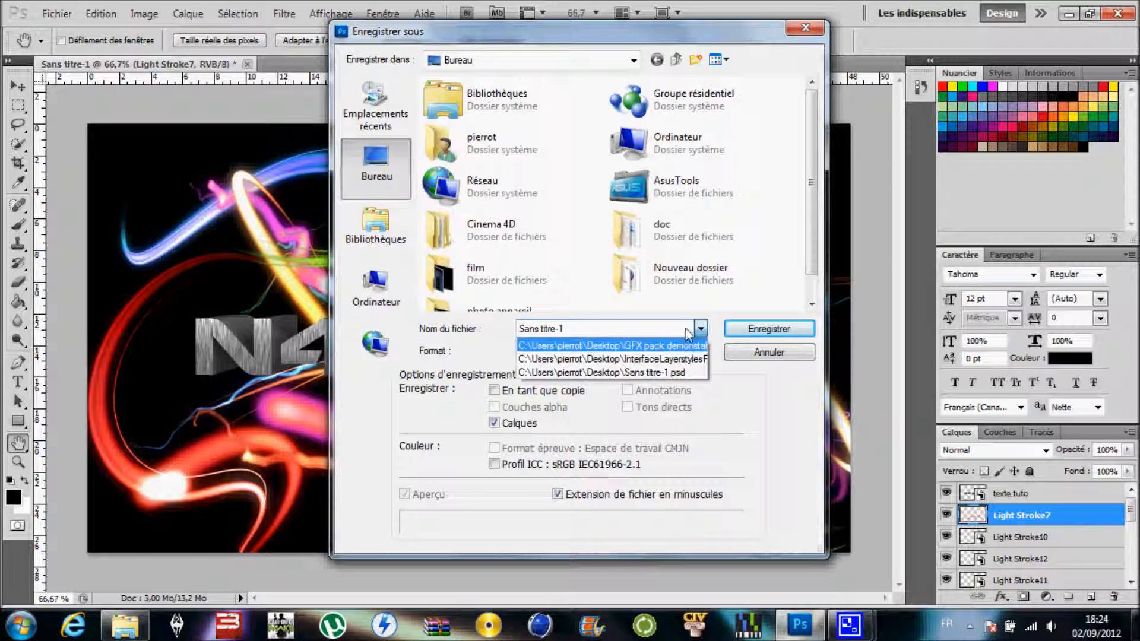
{"action": "left_click", "coordinate": [688, 331]}
{"action": "left_click", "coordinate": [660, 351]}
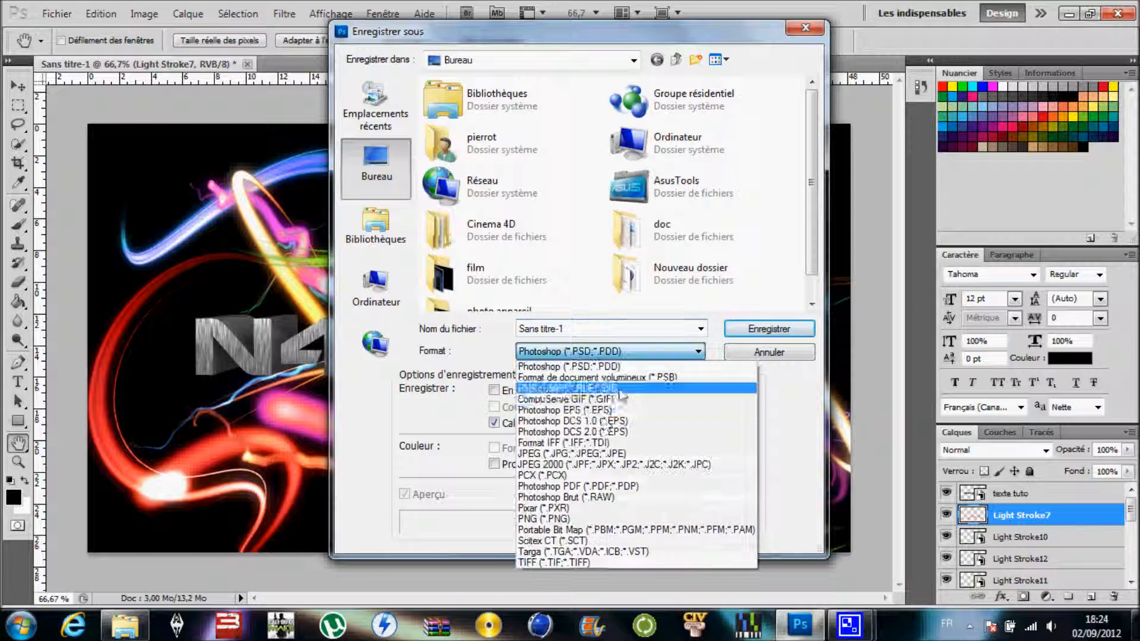
{"action": "left_click", "coordinate": [592, 453]}
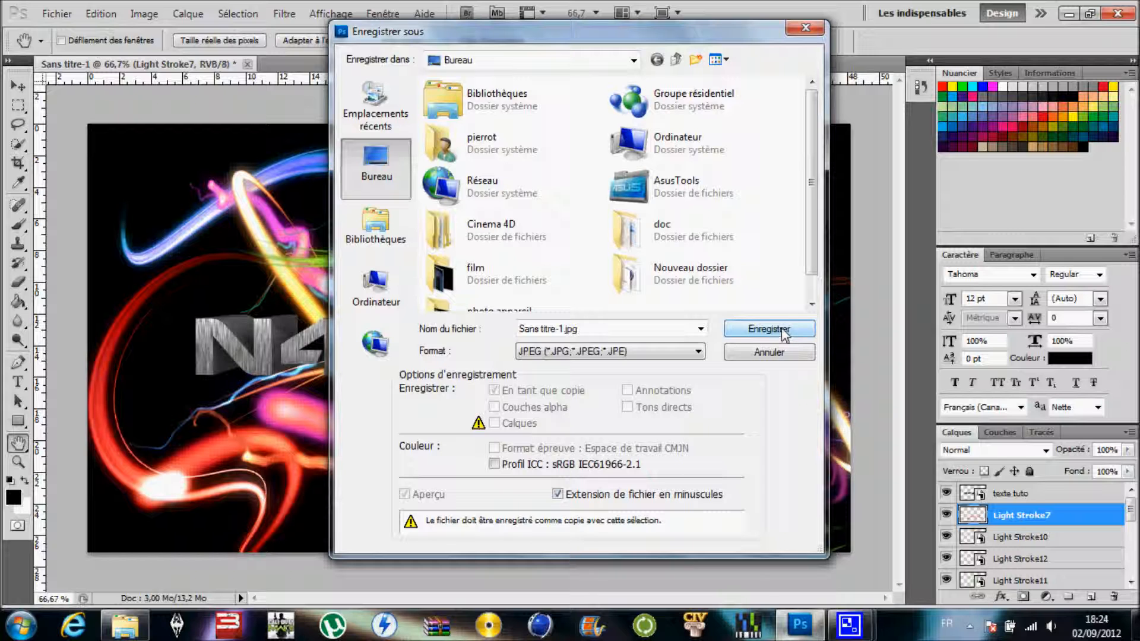
{"action": "left_click", "coordinate": [785, 334]}
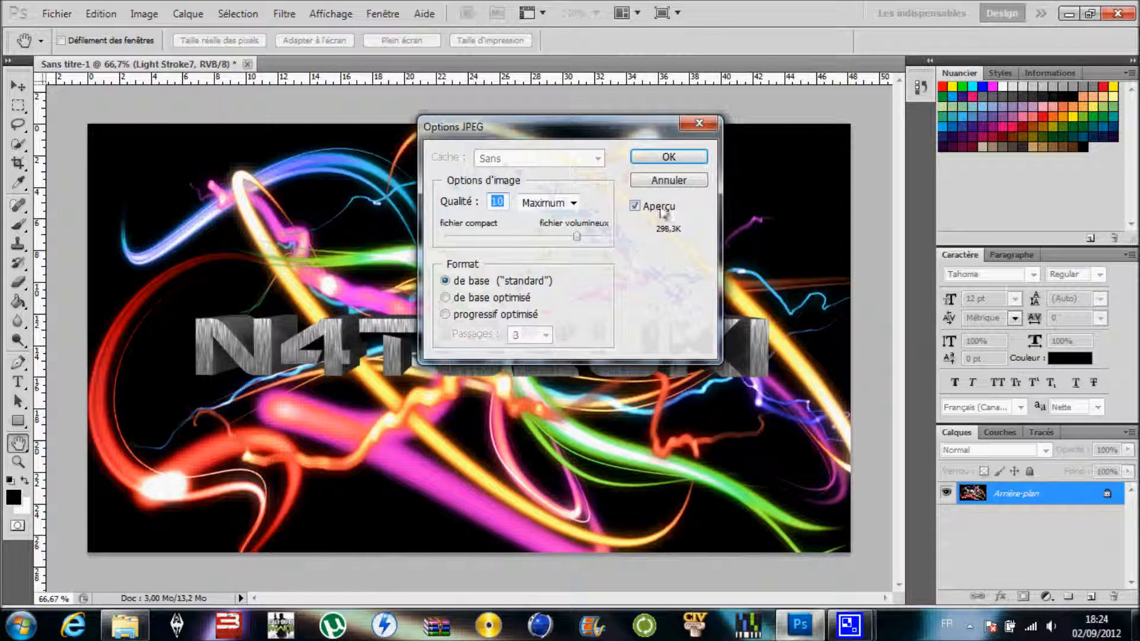
{"action": "left_click", "coordinate": [681, 160]}
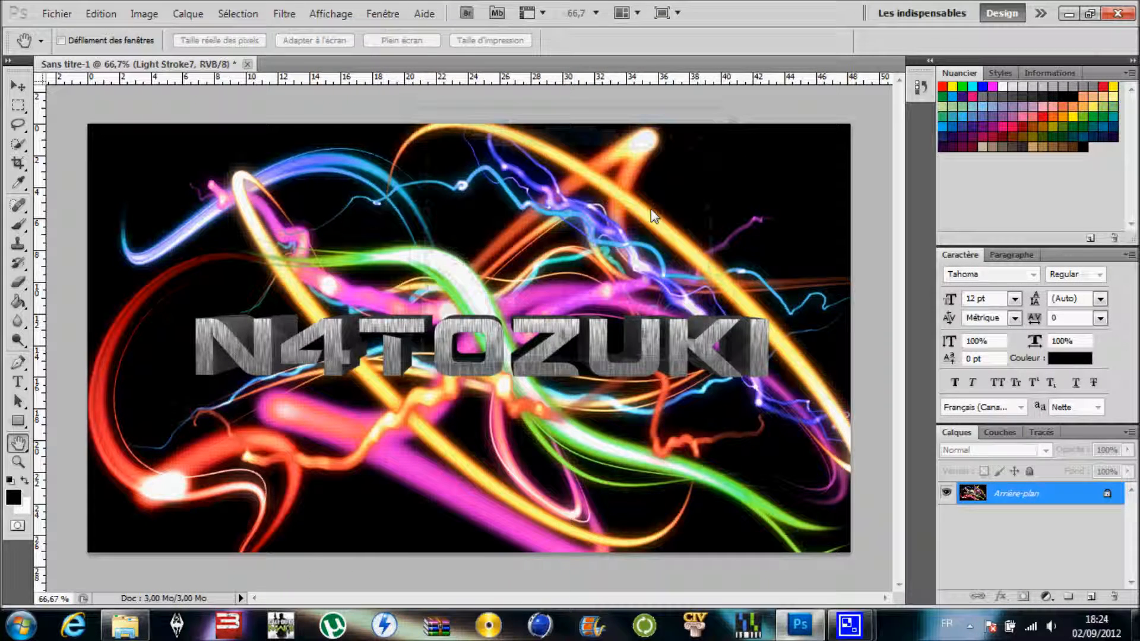
- Close Photoshop without saving the layered document, and close the Nouveau dossier window to return to the desktop
{"action": "left_click", "coordinate": [1118, 16]}
{"action": "left_click", "coordinate": [573, 244]}
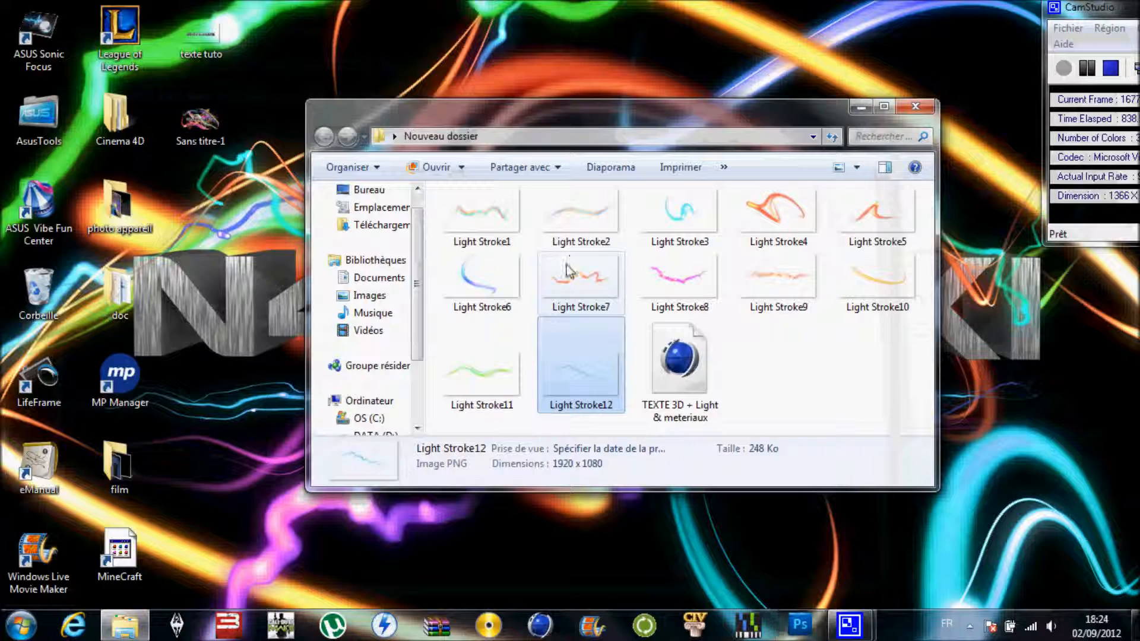
{"action": "left_click", "coordinate": [916, 106]}
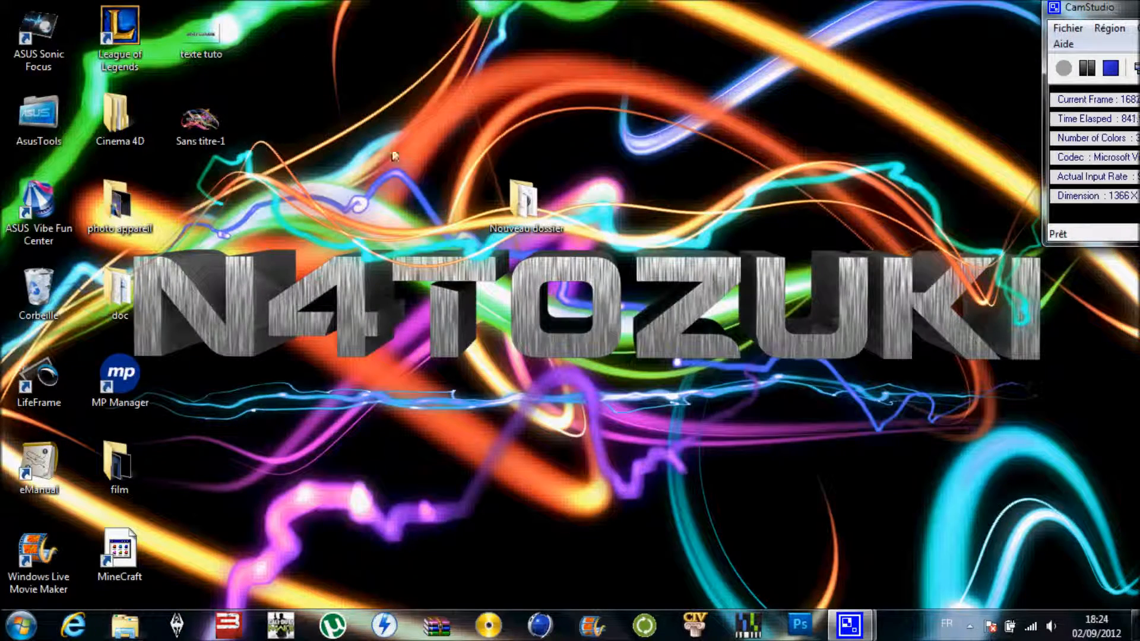
- Move the Sans titre-1 image beside the Nouveau dossier folder on the desktop and set it as the desktop background
{"action": "left_click_drag", "start_coordinate": [205, 110], "coordinate": [439, 205]}
{"action": "right_click", "coordinate": [441, 205]}
{"action": "left_click", "coordinate": [522, 183]}
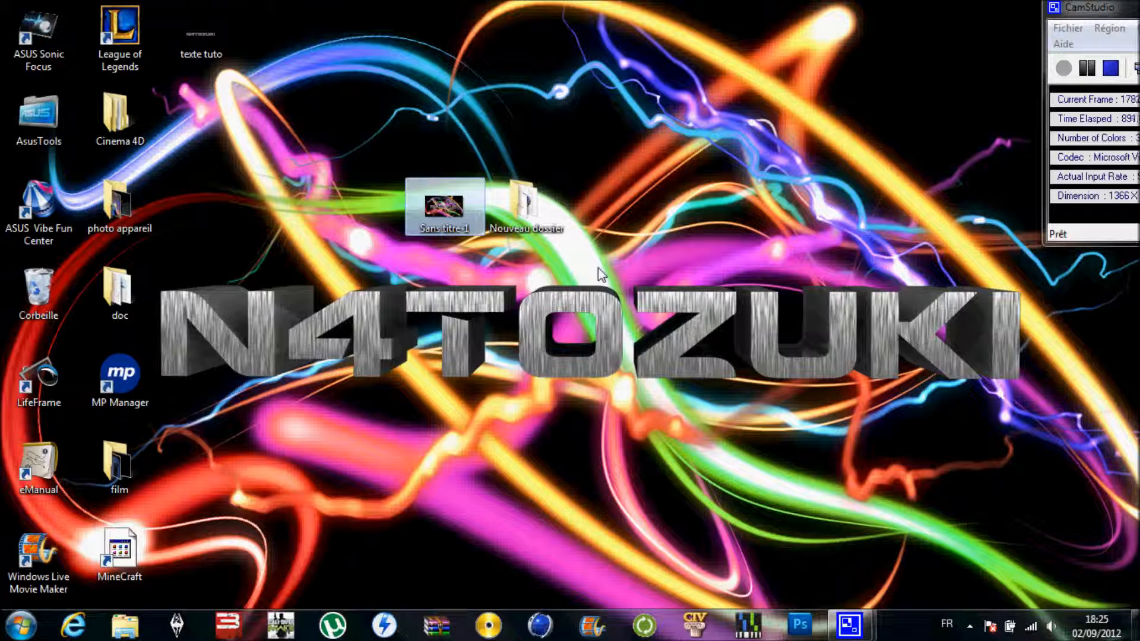
{"action": "left_click_drag", "start_coordinate": [1131, 8], "coordinate": [1034, 34]}
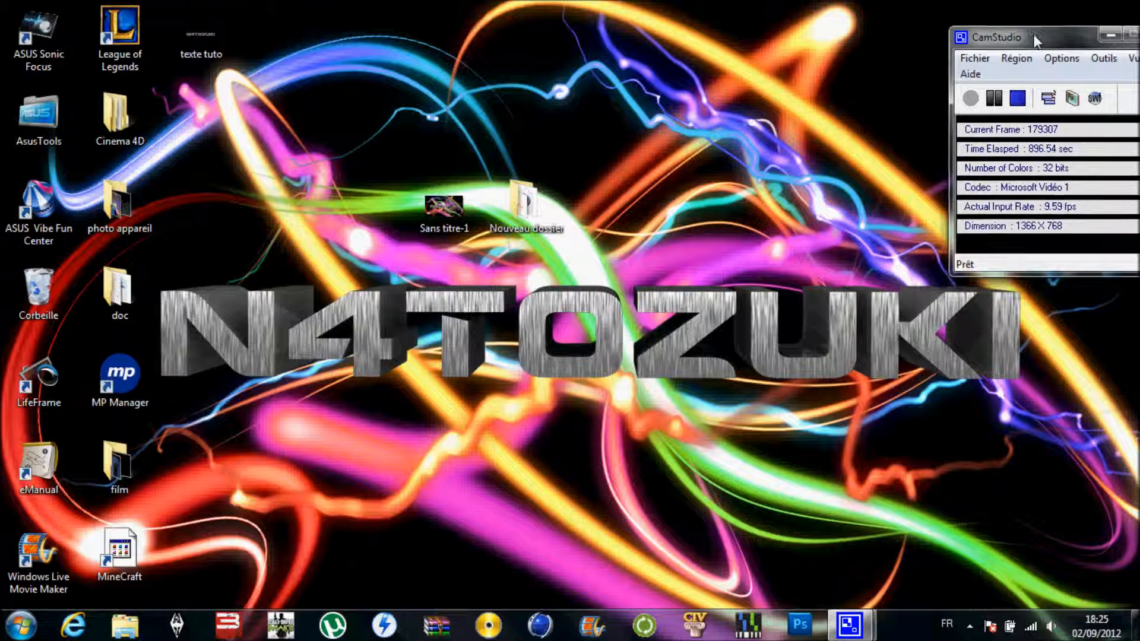